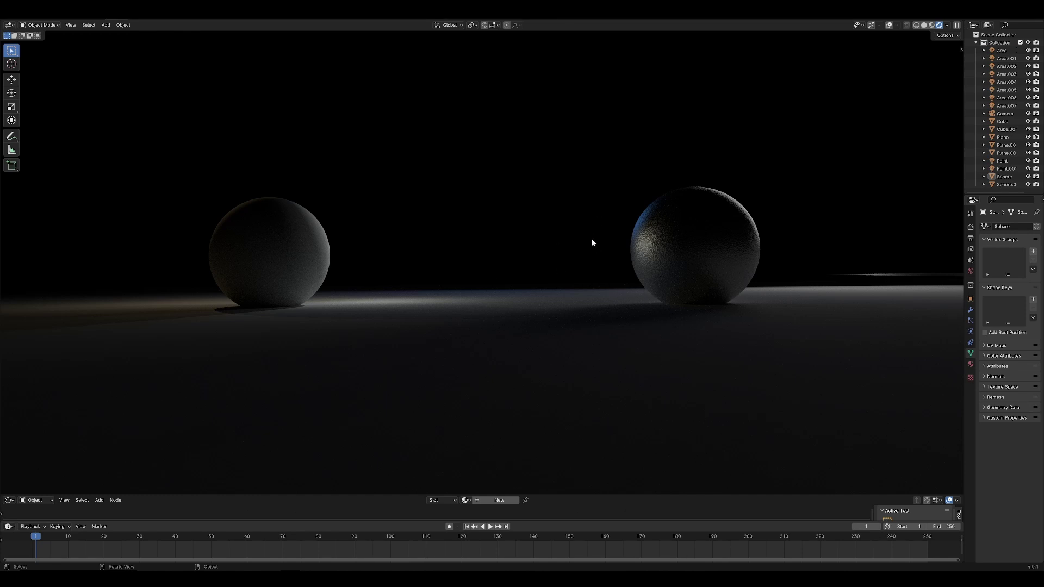
Turn on the viewport overlays so that the scene's lights are drawn.
middle_drag(591, 239, 446, 280)
shift+middle_drag(688, 143, 726, 145)
click(888, 25)
Examine how the point light illuminates the smooth sphere and the floor, and clear the selection.
shift+middle_drag(435, 222, 562, 237)
middle_drag(488, 254, 432, 250)
scroll(506, 242, up, 2)
click(506, 231)
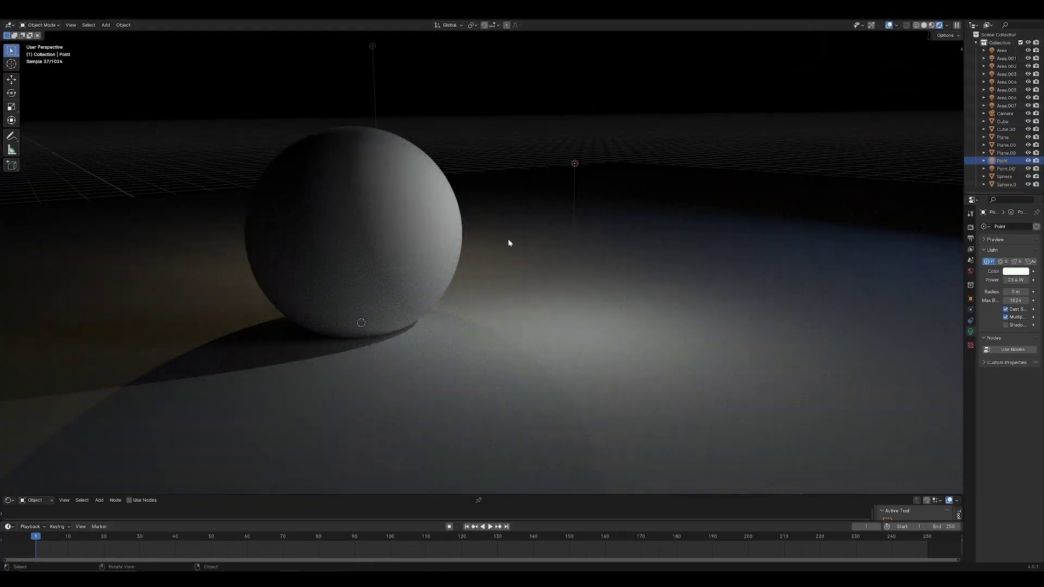
middle_drag(515, 242, 580, 279)
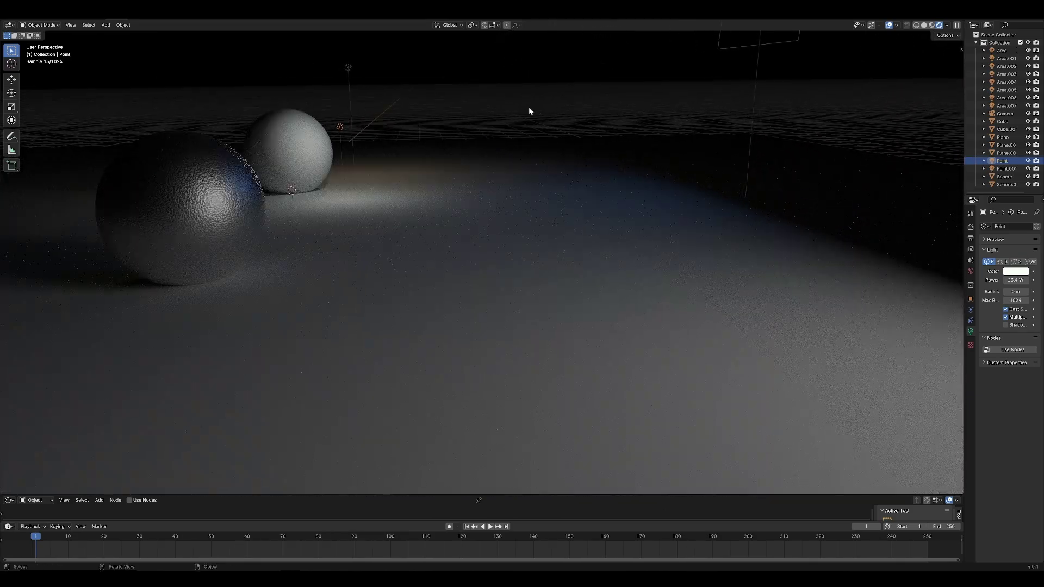
key(alt+a)
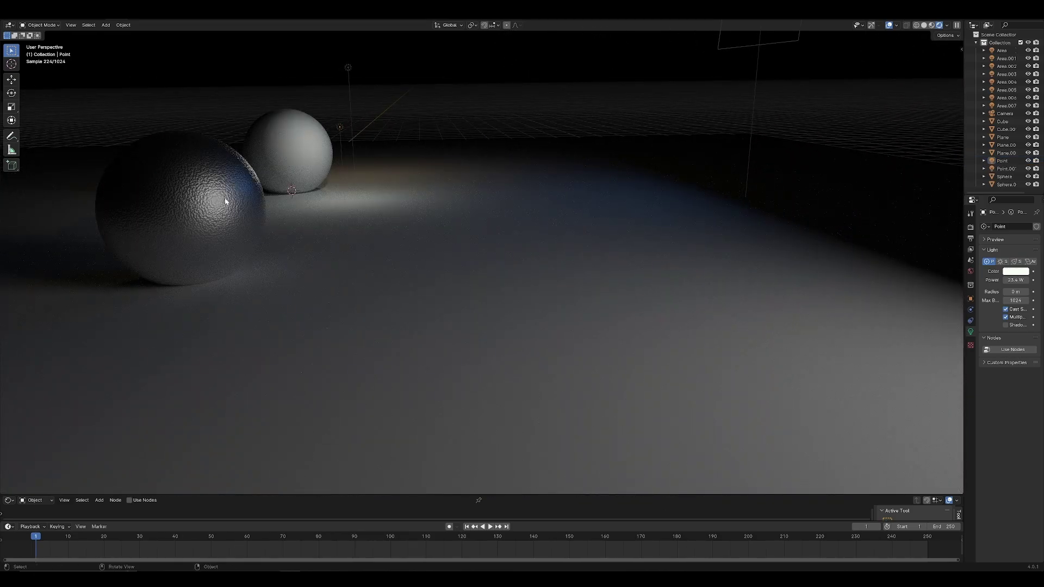
Inspect the large area light behind the bumpy sphere by selecting it, and deselect it.
middle_drag(256, 205, 670, 130)
click(582, 162)
middle_drag(483, 243, 513, 263)
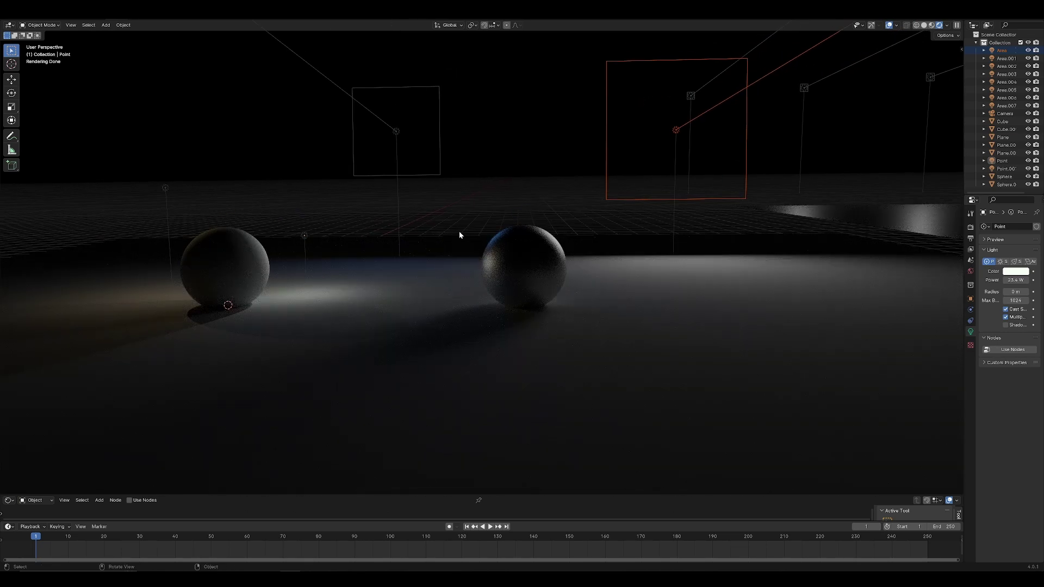
click(571, 220)
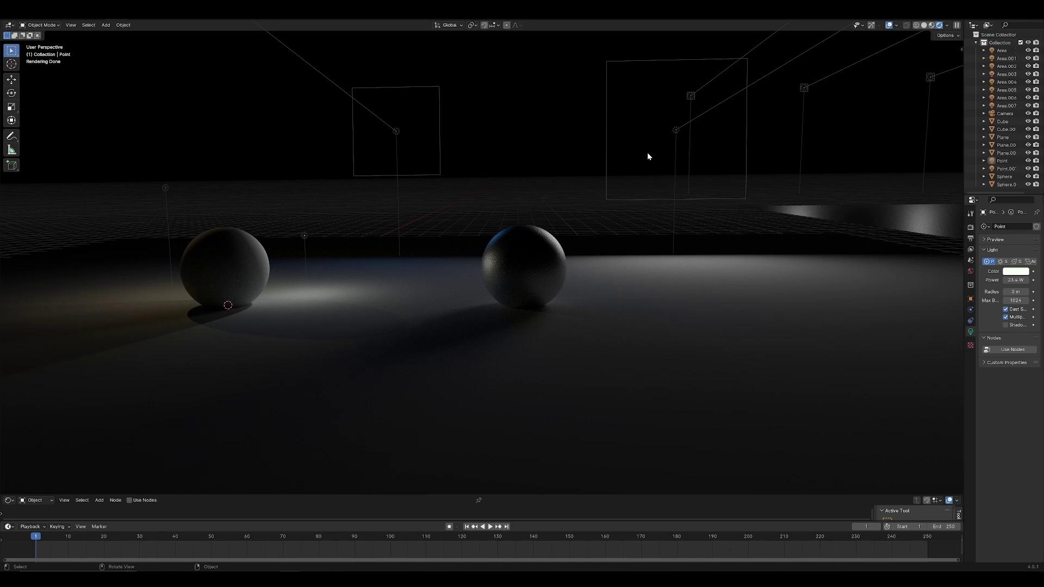
Compare the smooth and bumpy spheres, and examine from several angles how the bumpy sphere's reflections shift with the view.
shift+middle_drag(379, 263, 528, 251)
scroll(459, 223, up, 3)
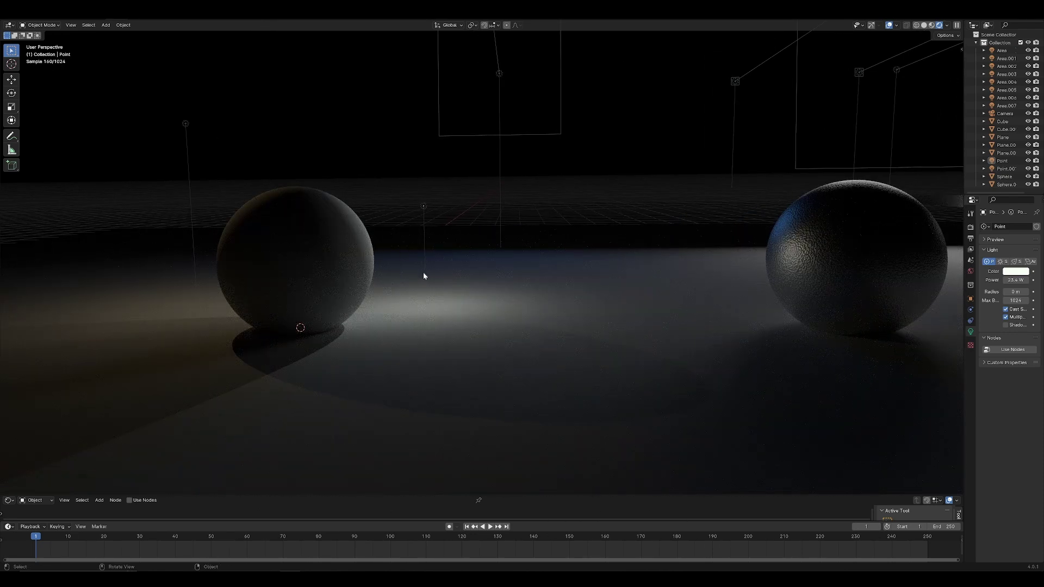
shift+middle_drag(772, 256, 612, 247)
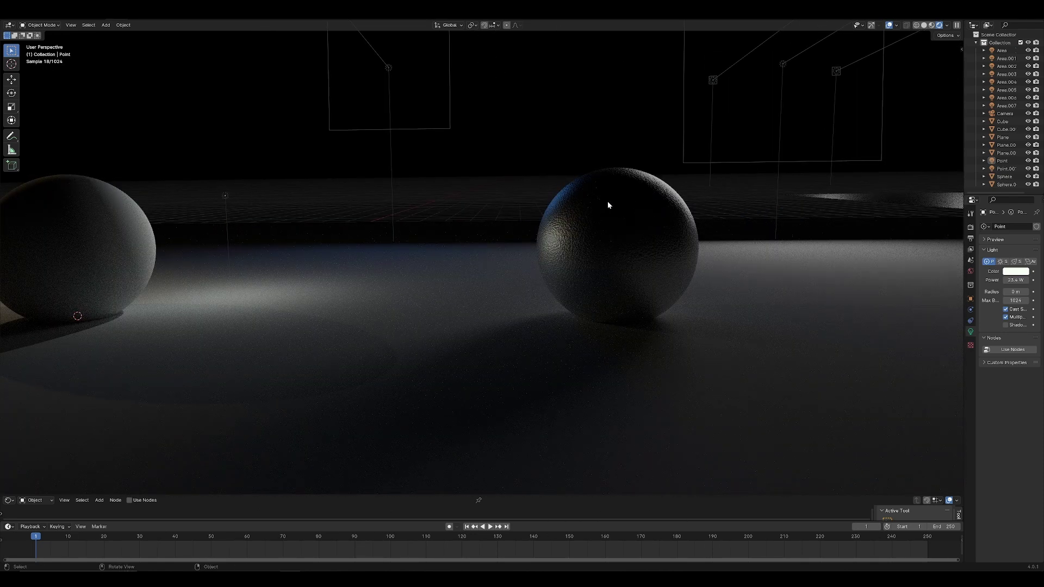
middle_drag(615, 243, 609, 150)
middle_drag(653, 193, 634, 194)
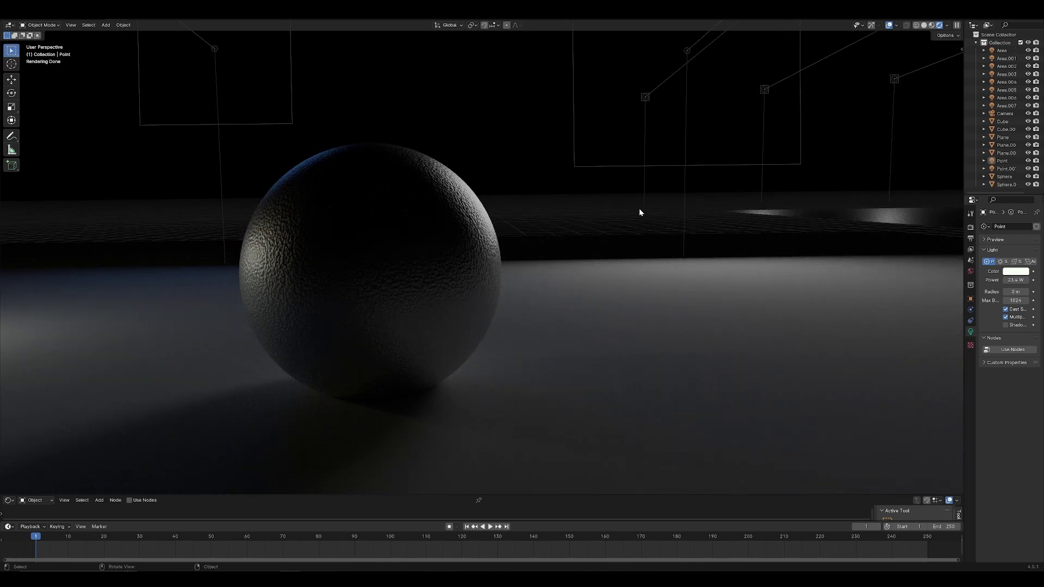
middle_drag(632, 214, 595, 218)
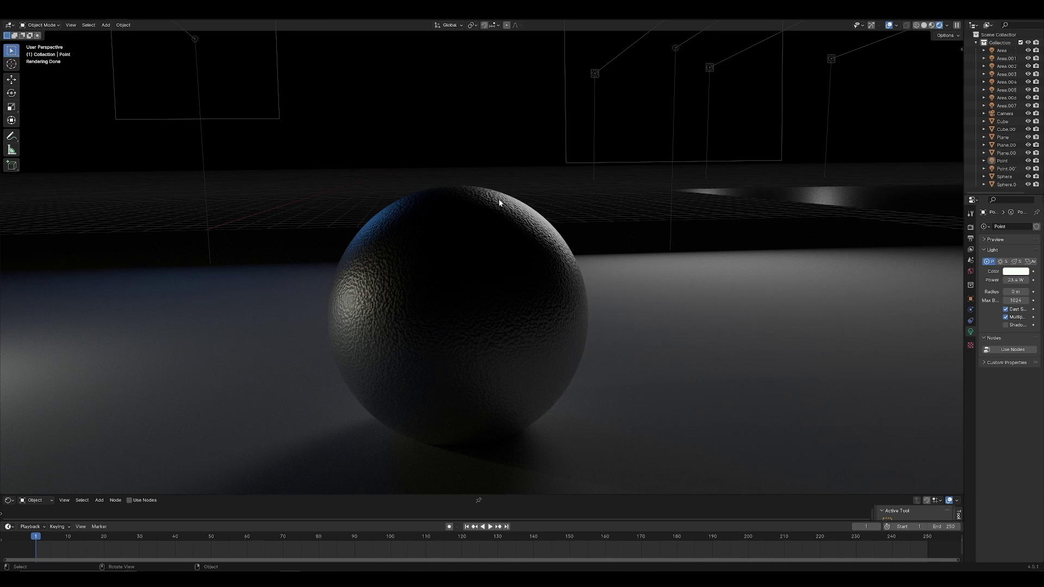
middle_drag(616, 205, 687, 191)
middle_drag(620, 205, 481, 178)
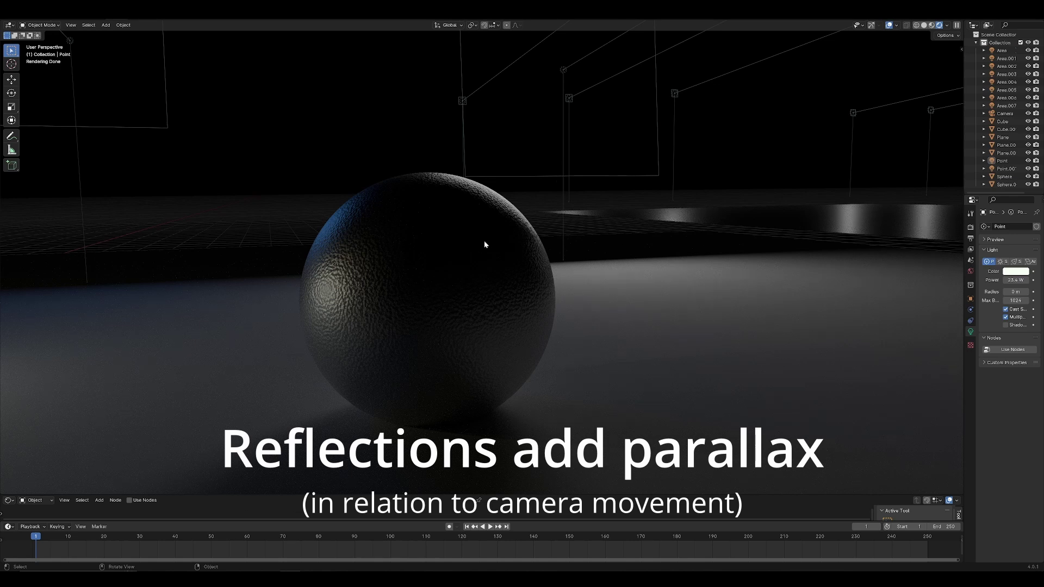
middle_drag(491, 243, 363, 212)
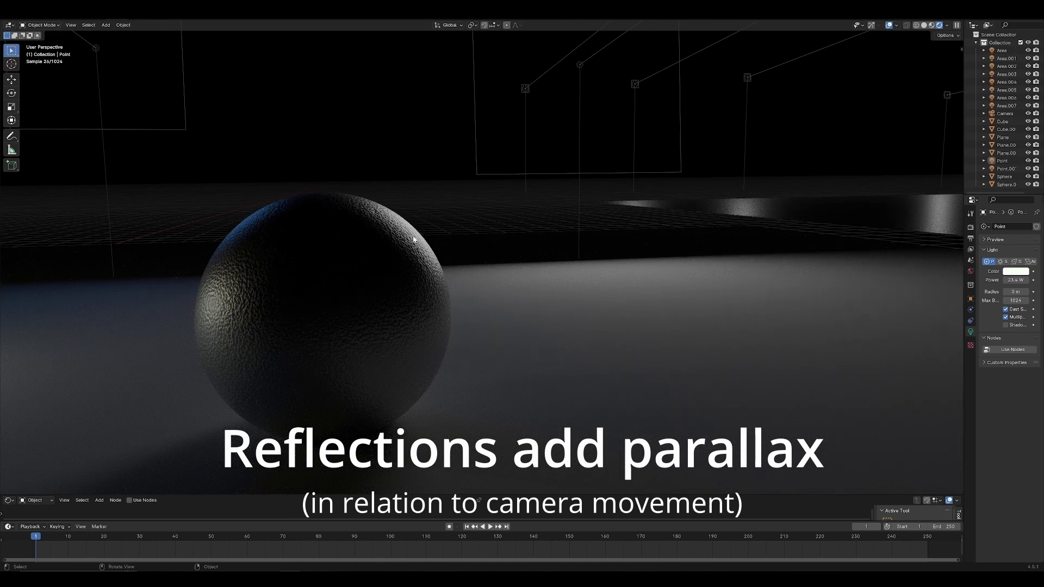
Select the point light between the two spheres and examine the highlights on both of them.
ctrl+middle_drag(447, 250, 698, 251)
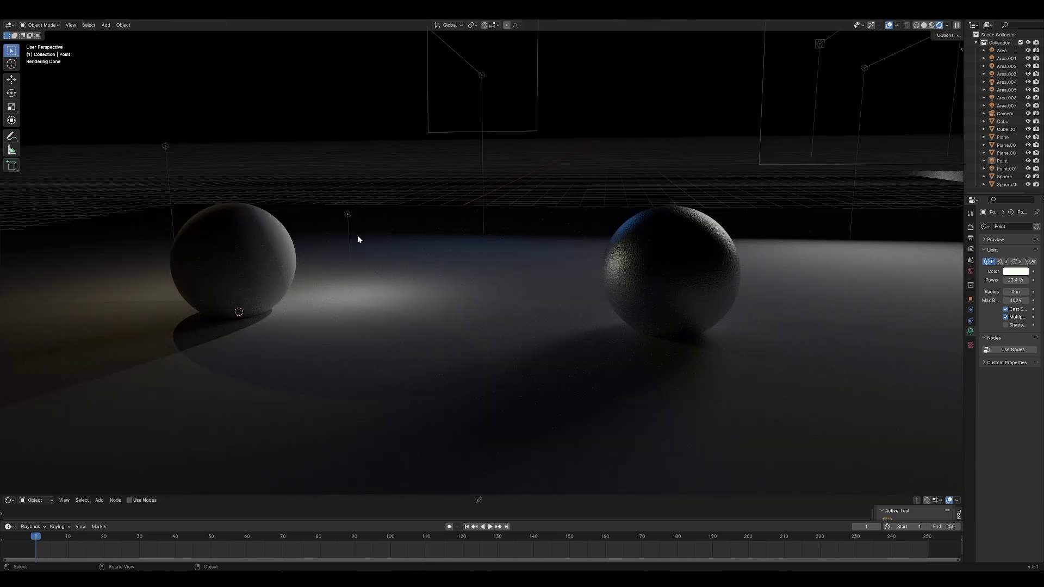
click(348, 216)
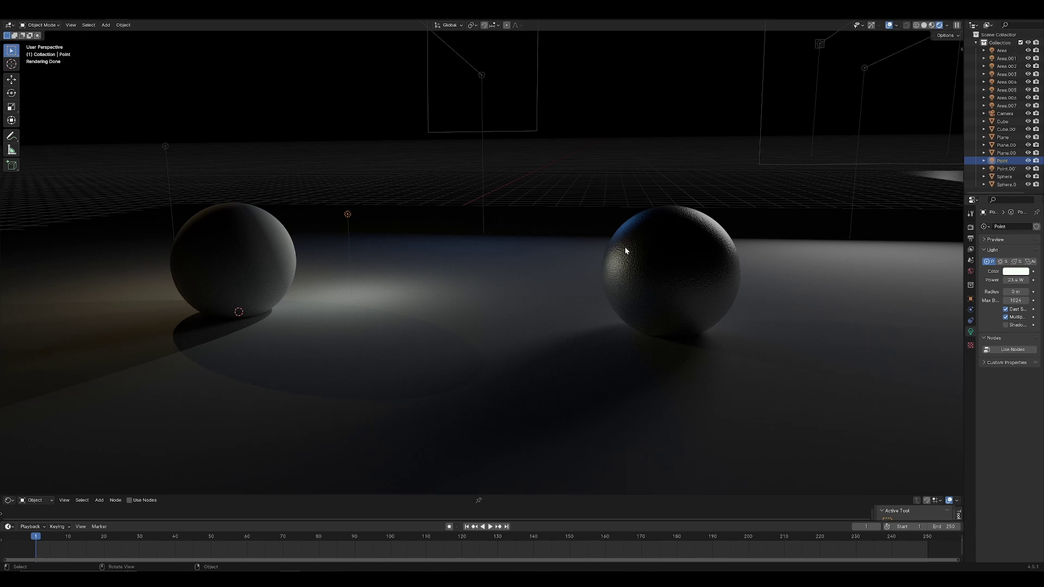
shift+middle_drag(674, 225, 597, 225)
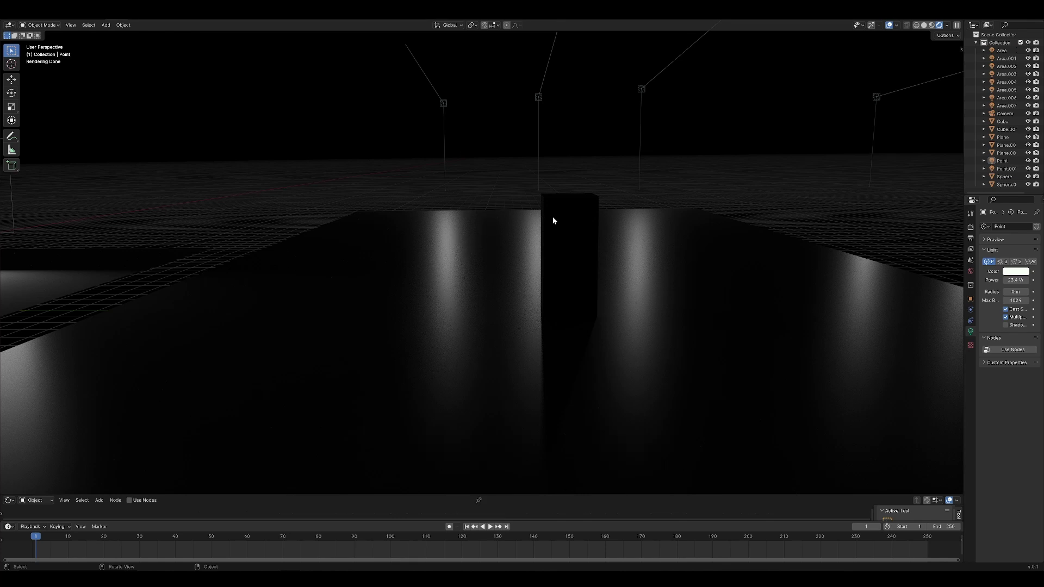
Examine the area light reflections on the evenly glossy plane around its upright block from several angles.
middle_drag(553, 220, 447, 93)
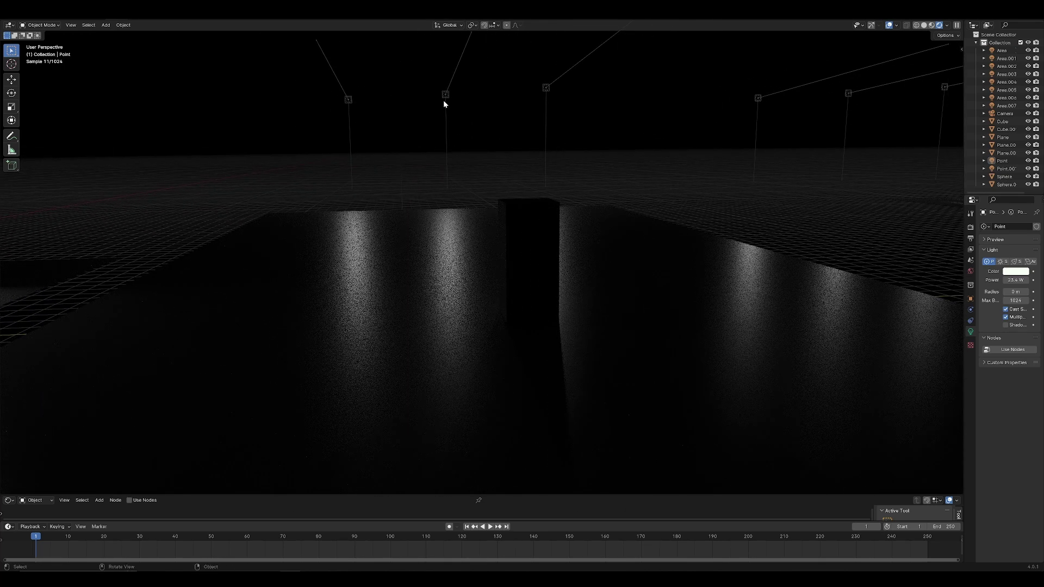
middle_drag(383, 261, 573, 252)
middle_drag(468, 198, 462, 244)
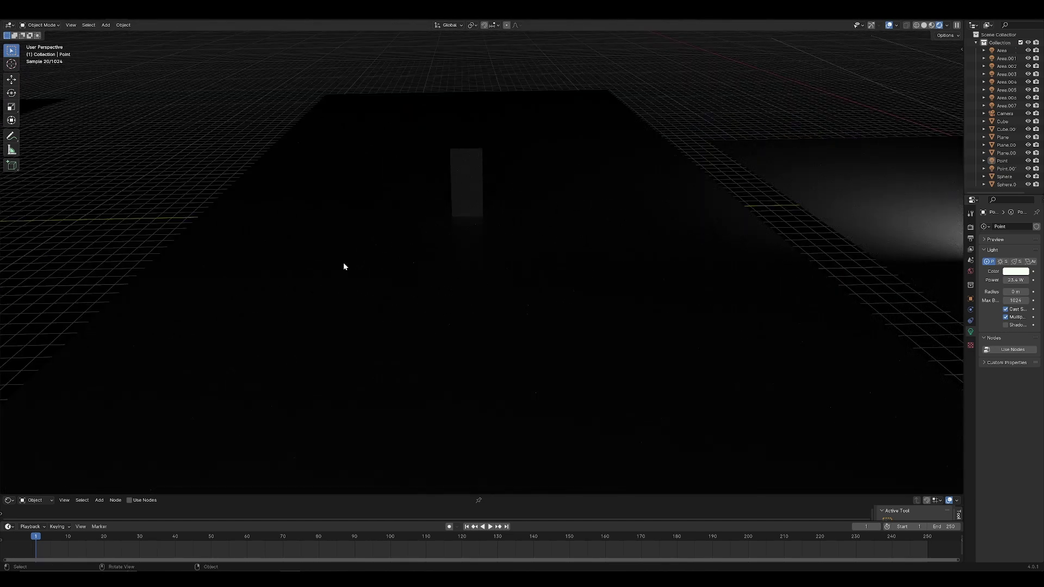
middle_drag(330, 270, 578, 217)
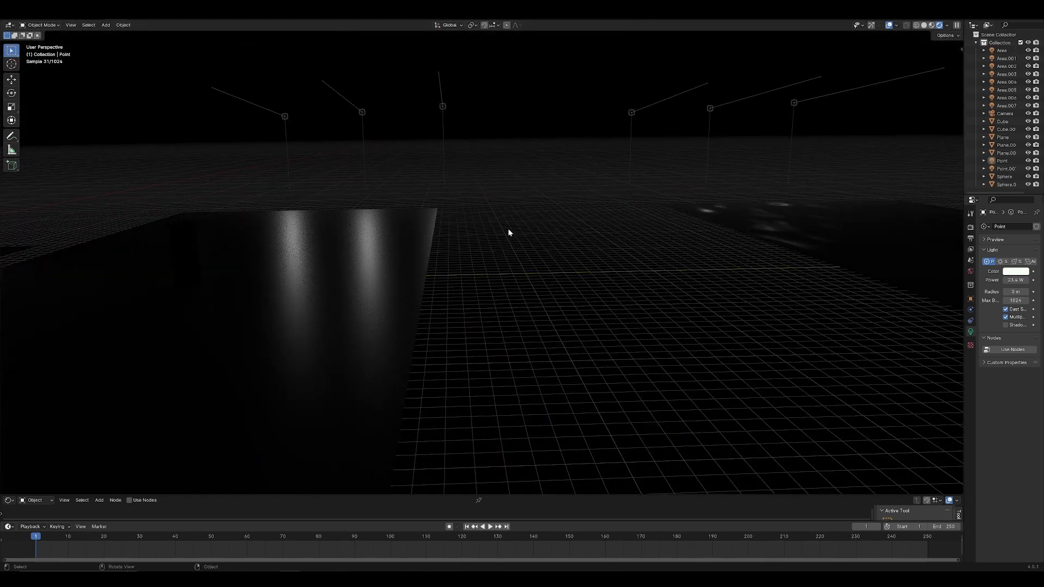
Examine the patchy area light reflections on the neighbouring uneven plane around its upright block from several angles.
middle_drag(519, 230, 445, 229)
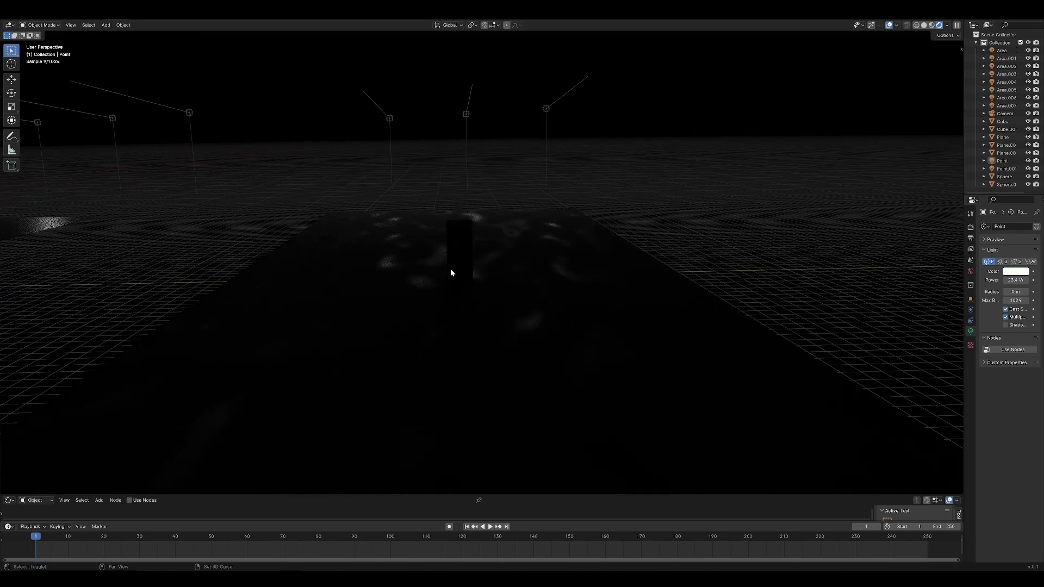
middle_drag(461, 269, 369, 331)
scroll(535, 240, up, 1)
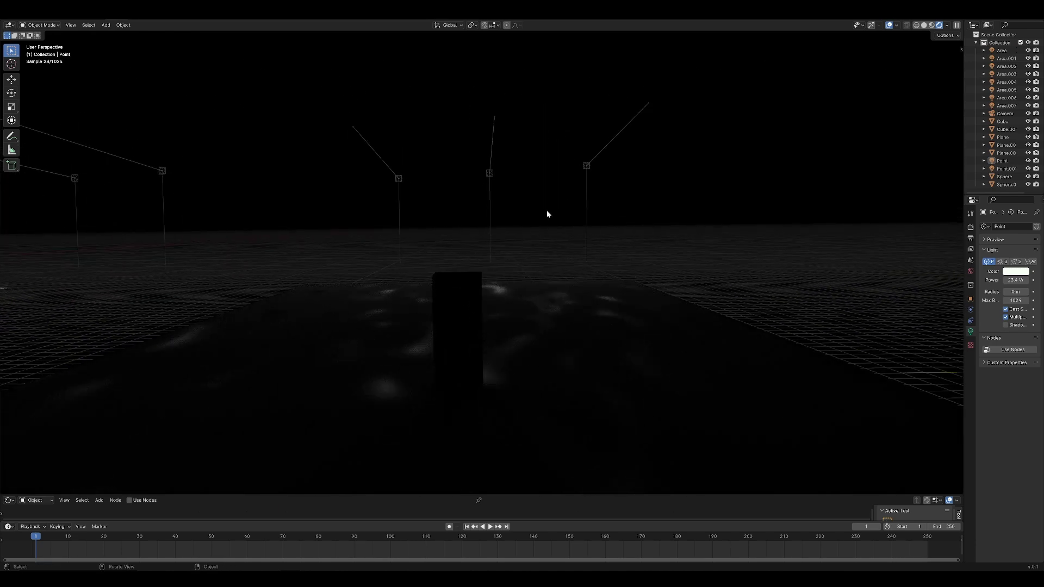
middle_drag(546, 233, 530, 272)
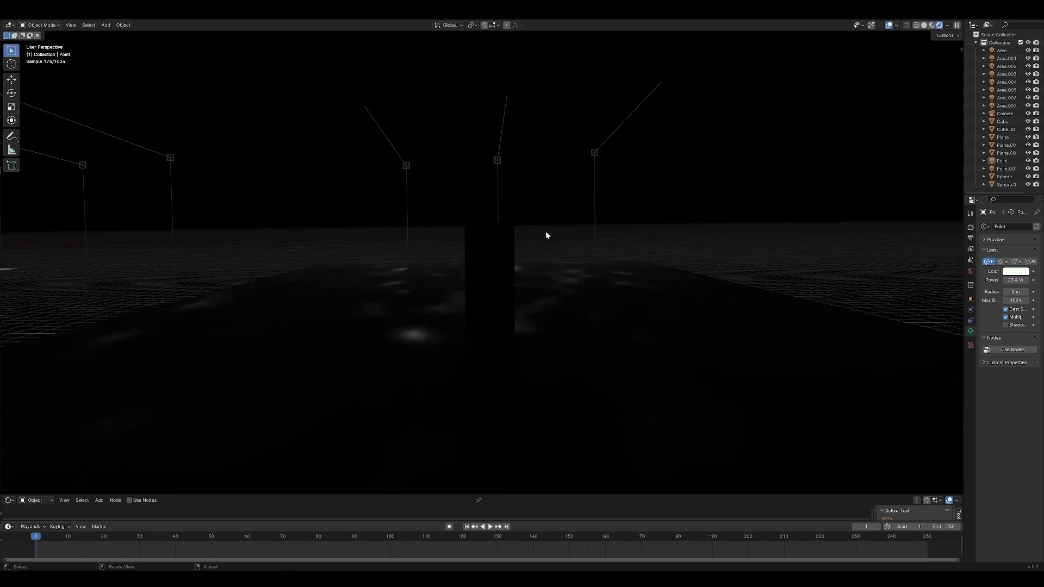
middle_drag(559, 242, 567, 237)
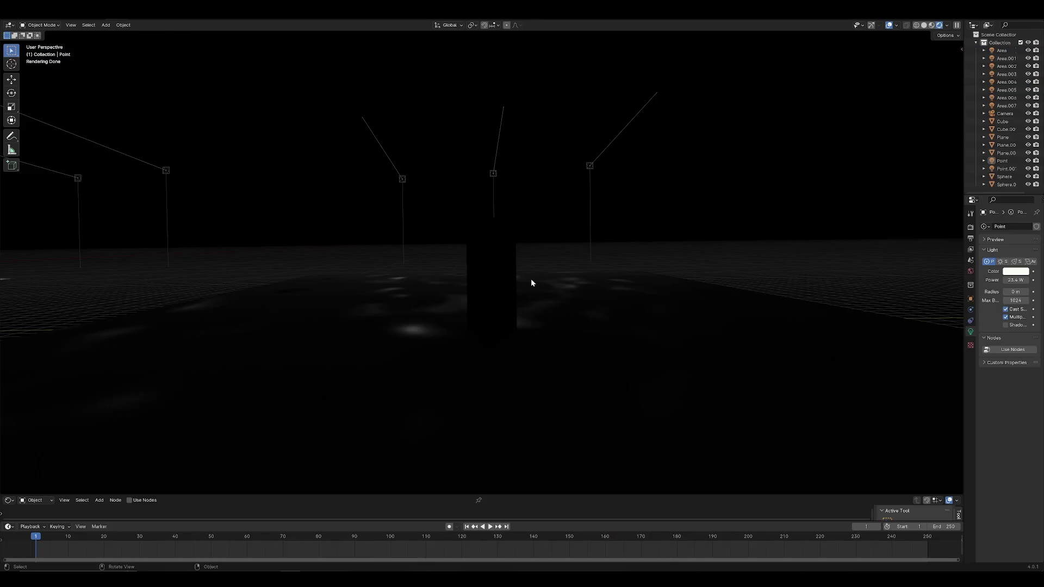
mouse_move(531, 279)
middle_down()
mouse_move(496, 275)
mouse_move(522, 294)
middle_up()
middle_drag(576, 266, 444, 314)
middle_drag(589, 279, 548, 278)
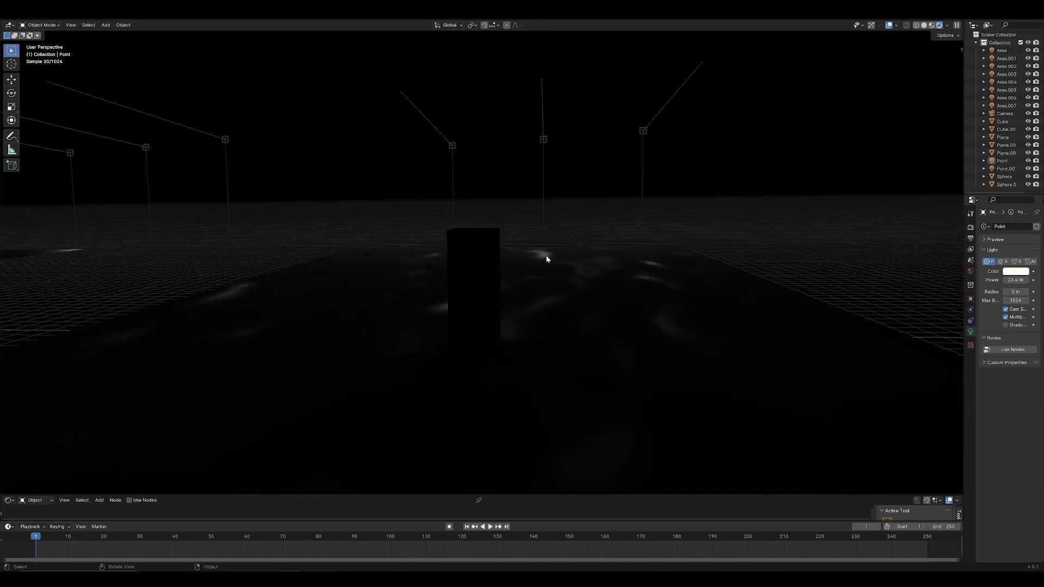
drag(699, 104, 462, 150)
click(596, 173)
middle_drag(588, 189, 579, 200)
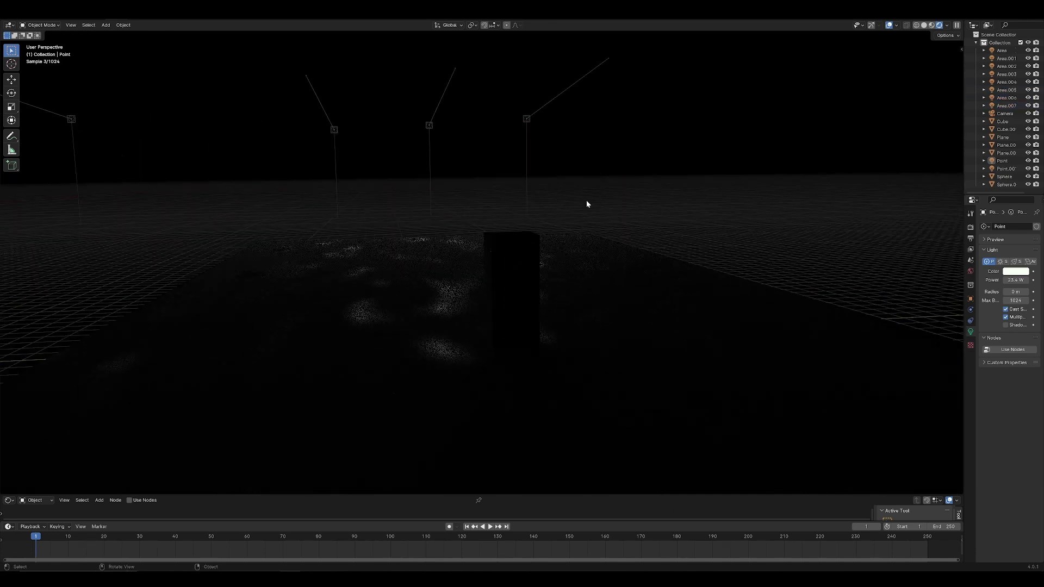
middle_drag(508, 201, 486, 279)
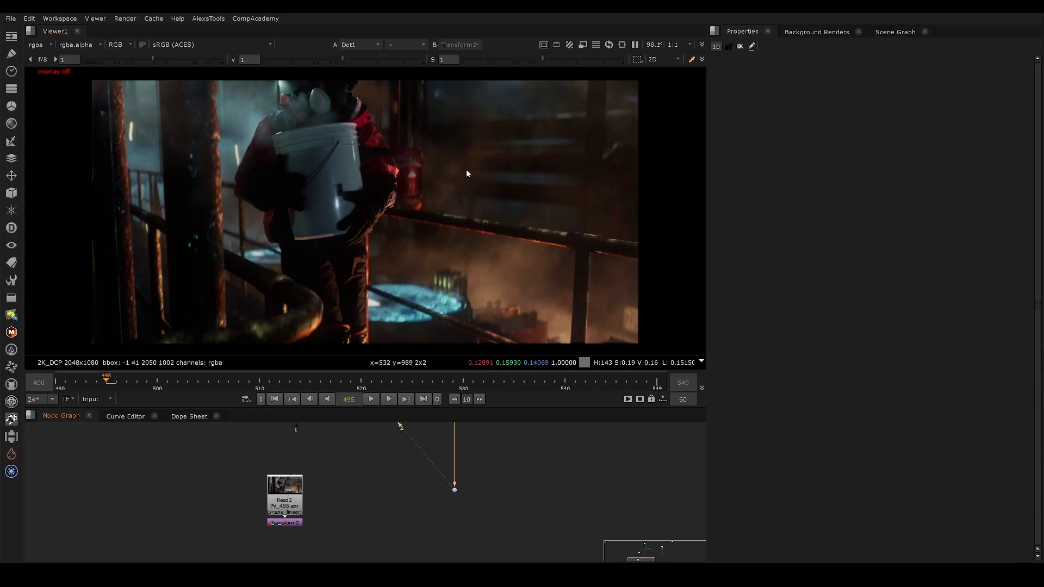
Switch to Nuke and play back the shot of the masked figure carrying the bucket.
click(371, 399)
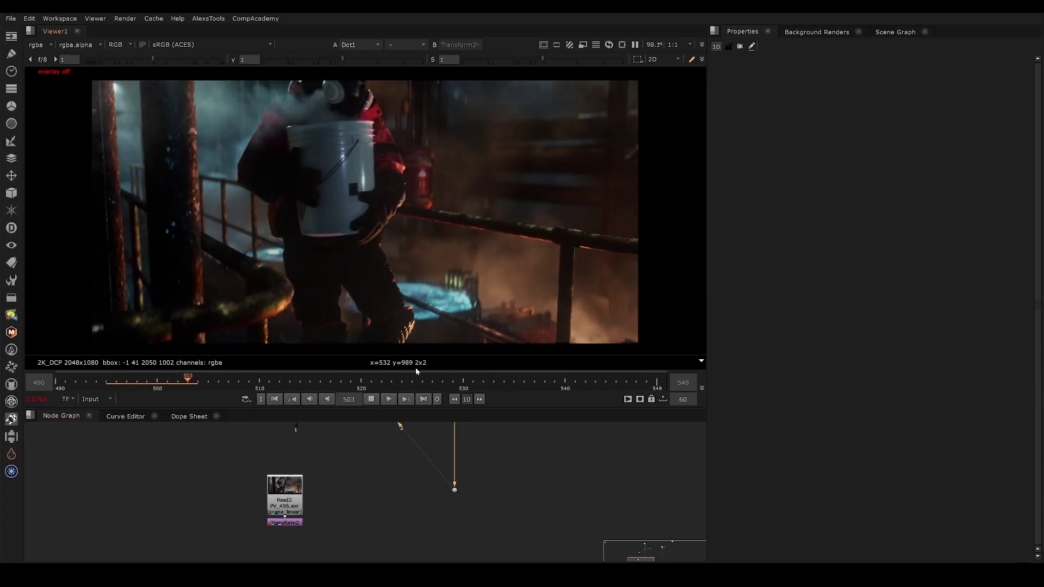
scroll(427, 452, down, 3)
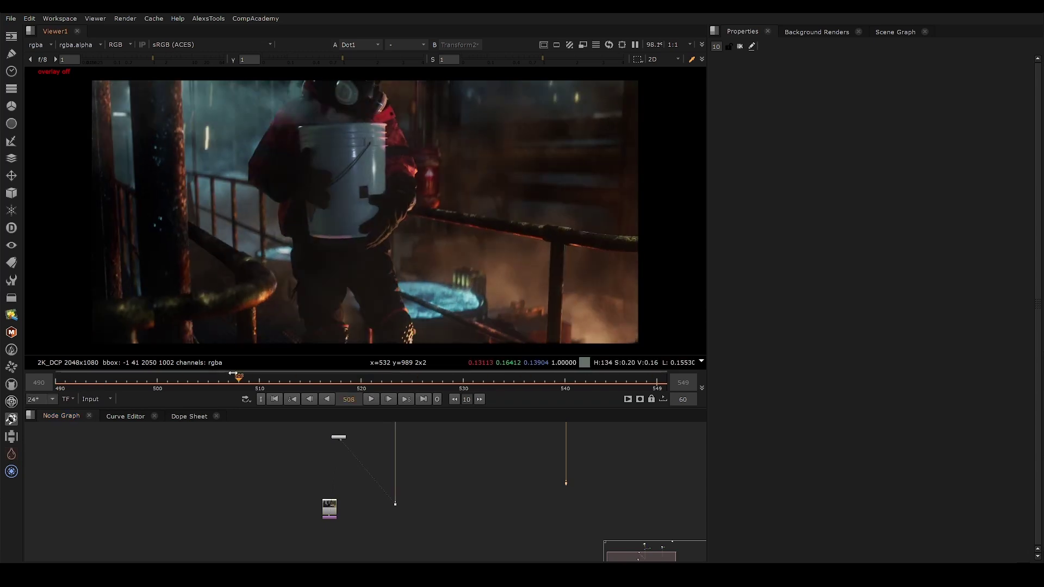
click(371, 399)
middle_drag(390, 538, 426, 497)
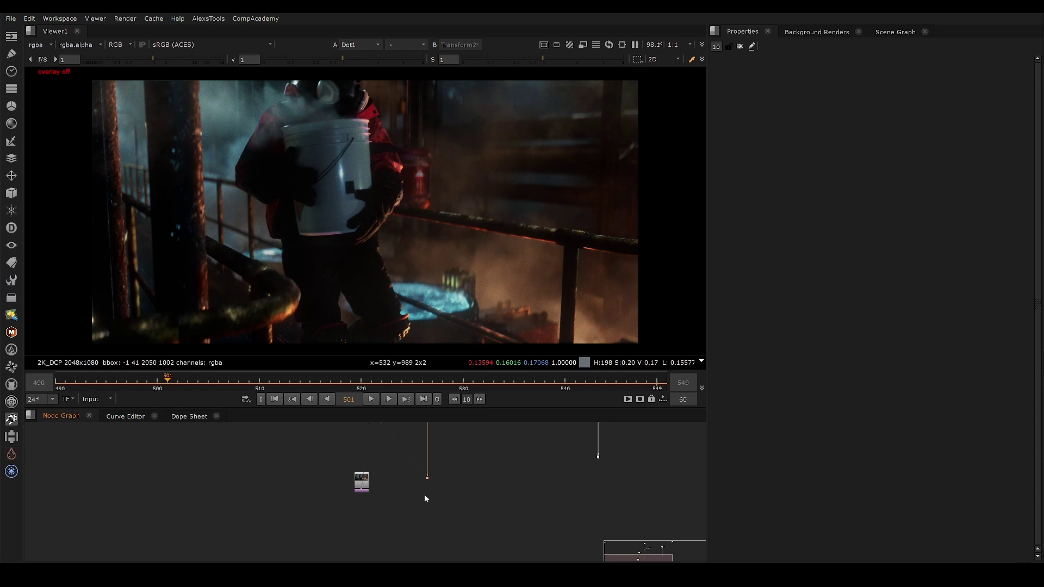
Bring the Read2 branch into view in the node graph and go to frame 500.
scroll(400, 485, up, 5)
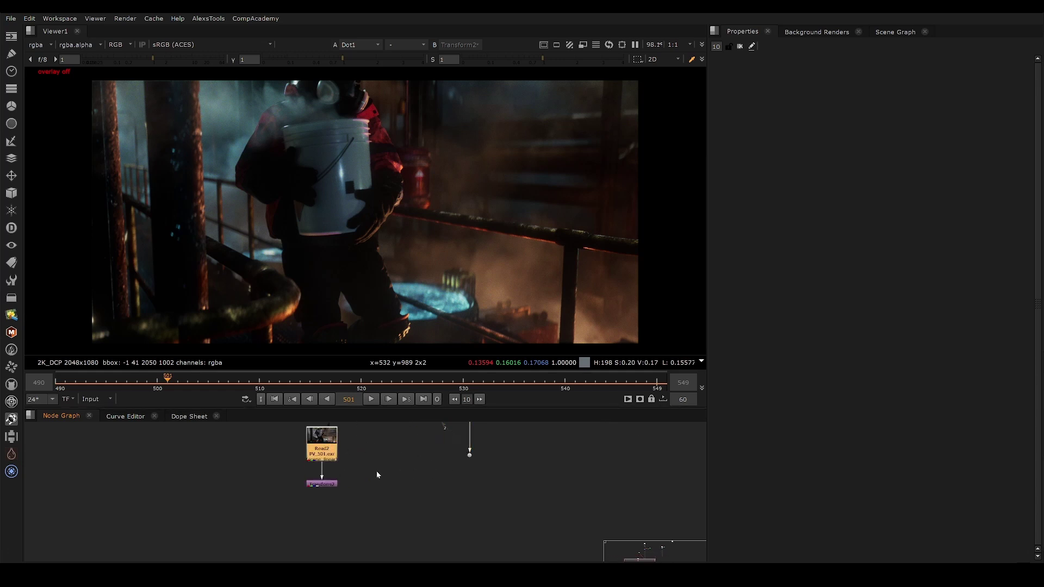
middle_drag(383, 485, 373, 511)
click(459, 482)
drag(372, 475, 331, 490)
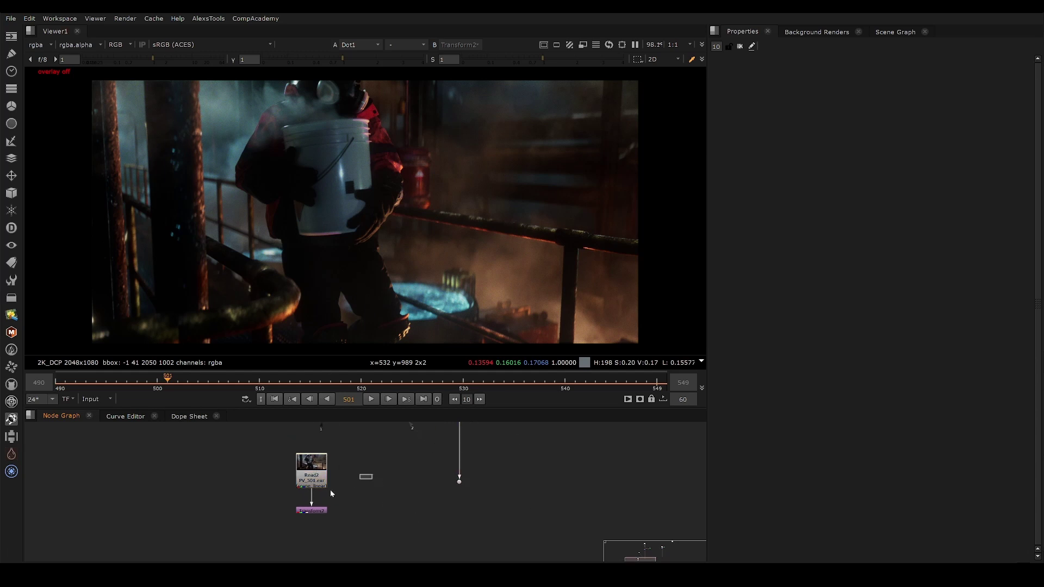
click(158, 386)
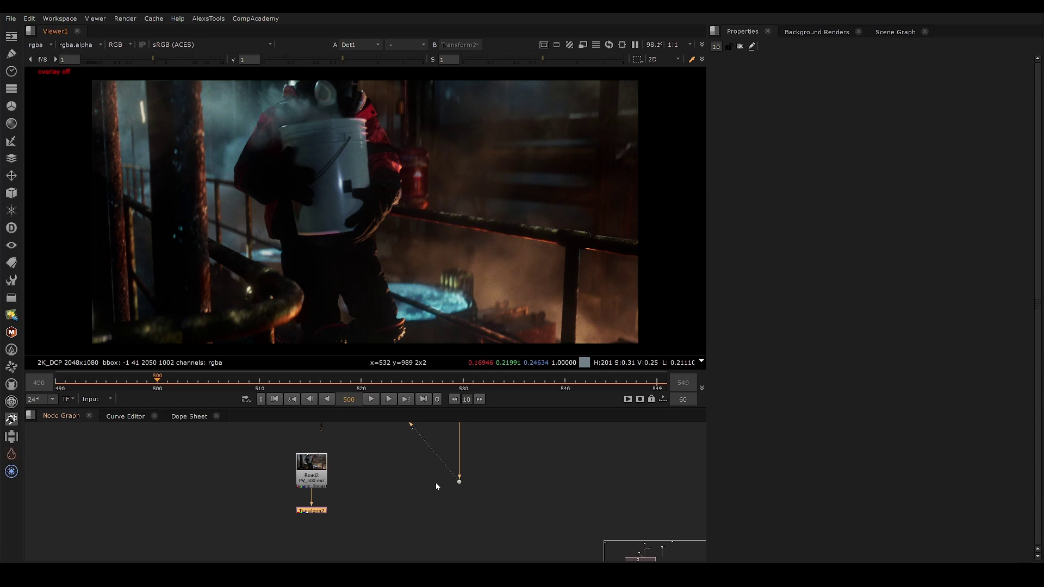
Show the Transform node below Read2 through viewer input 1.
click(459, 482)
click(305, 510)
middle_drag(308, 479, 273, 484)
key(1)
click(302, 499)
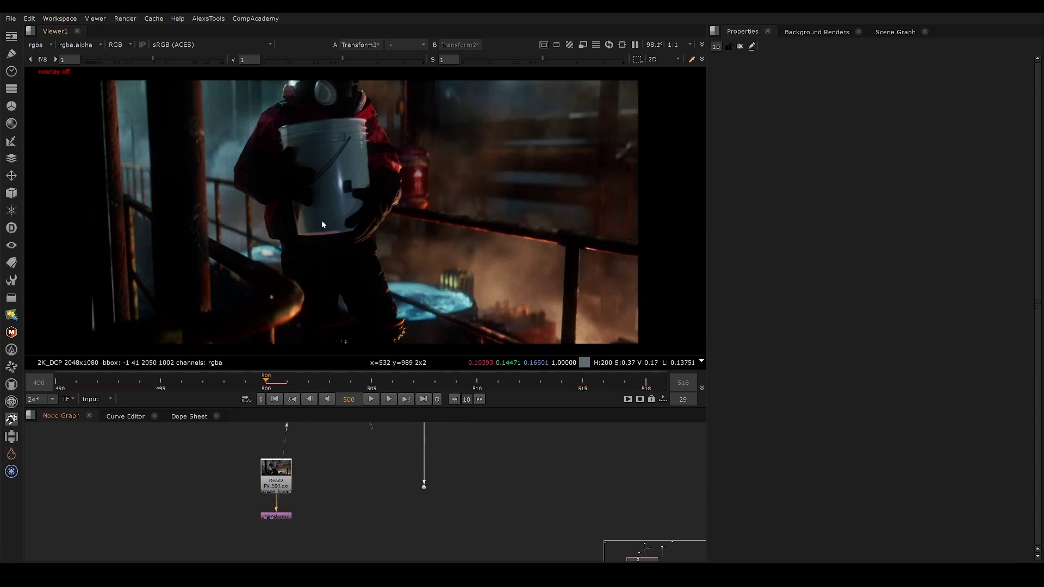
Compare viewer inputs 1 and 2 at frame 500, and examine the foreground pipes in the Transform node's image closely.
key(2)
key(1)
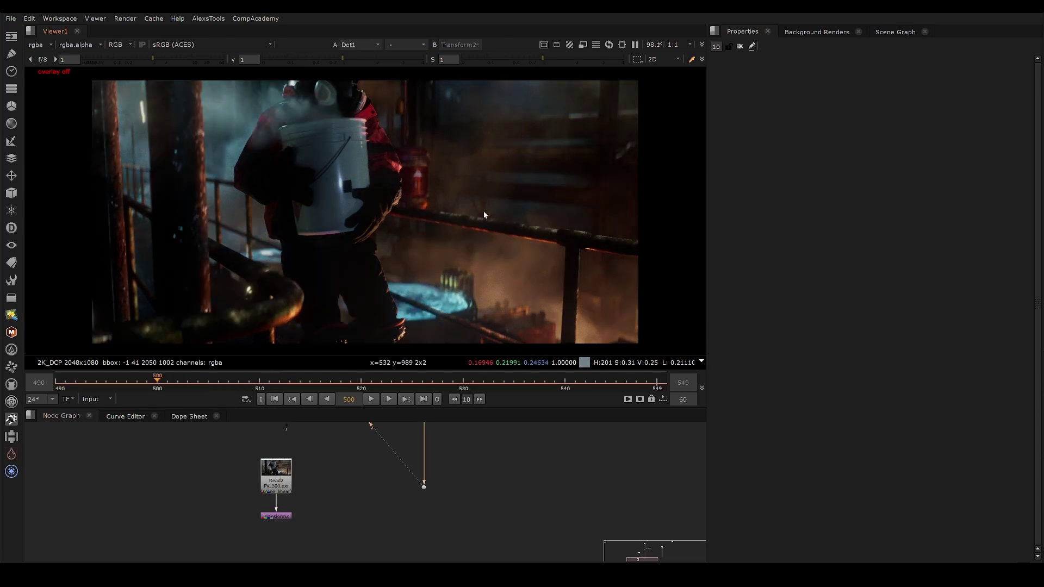
key(2)
key(1)
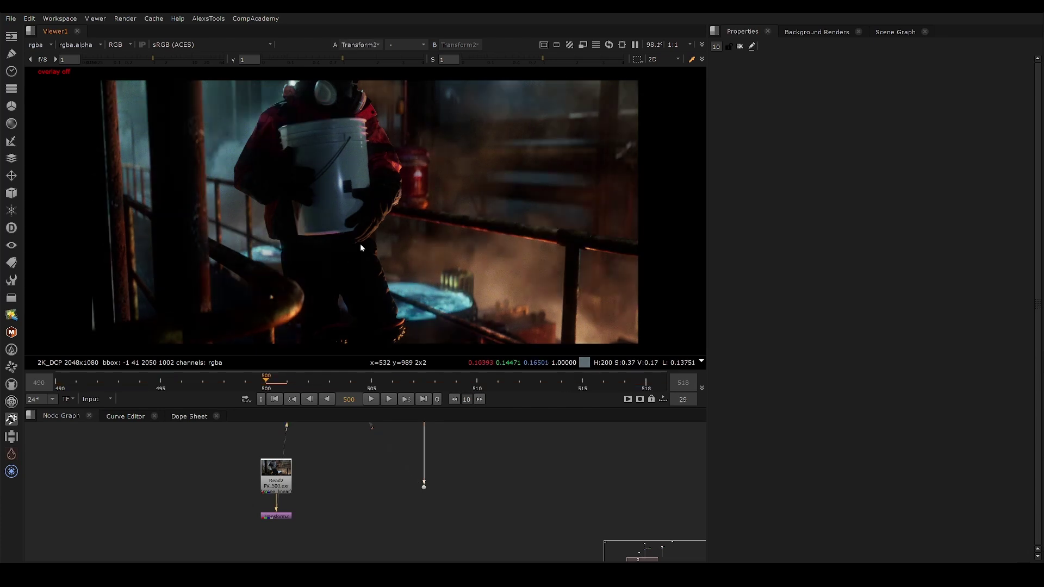
drag(199, 80, 88, 318)
scroll(302, 140, up, 5)
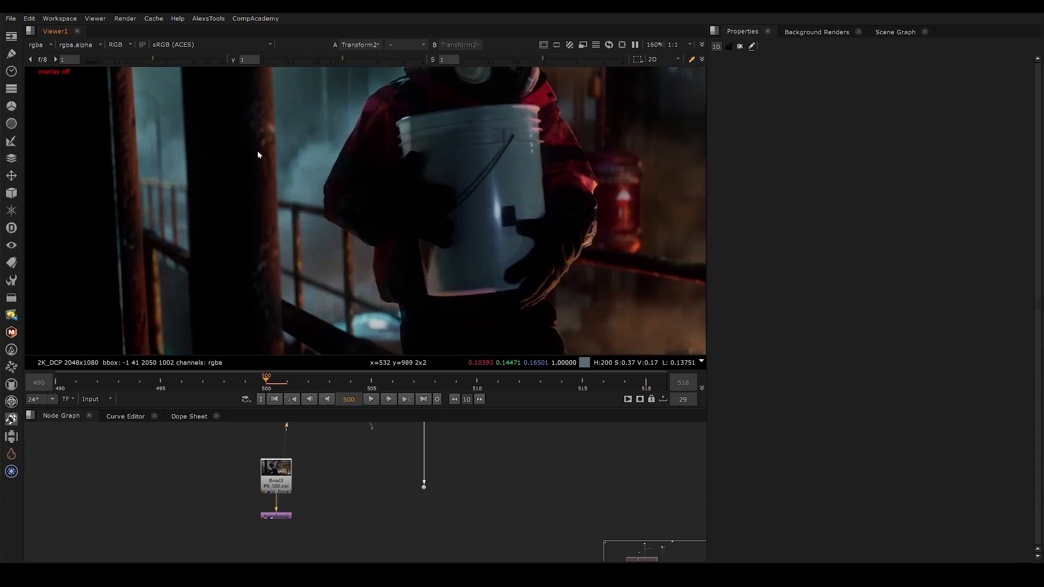
scroll(254, 138, down, 4)
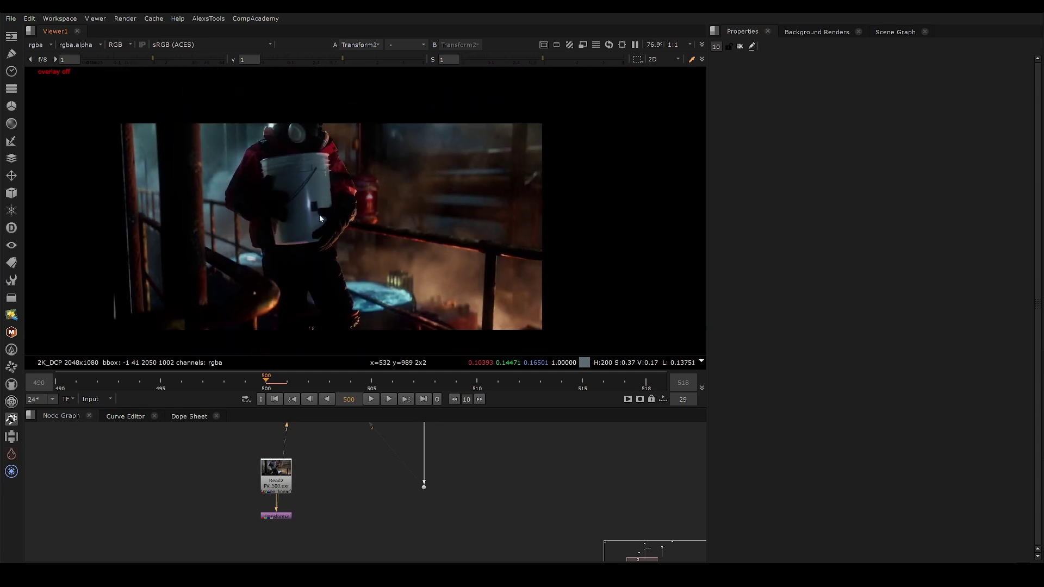
Examine the masked figure, the bucket and the dark foreground pipes in the Transform node's image at frame 500.
middle_drag(330, 210, 446, 204)
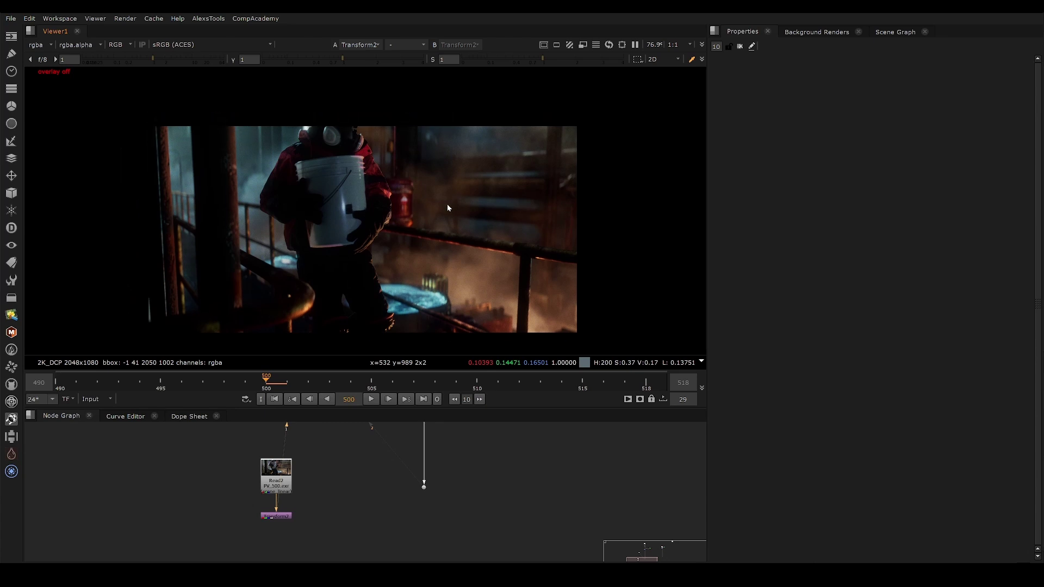
drag(241, 118, 142, 291)
scroll(280, 179, up, 3)
scroll(317, 175, down, 2)
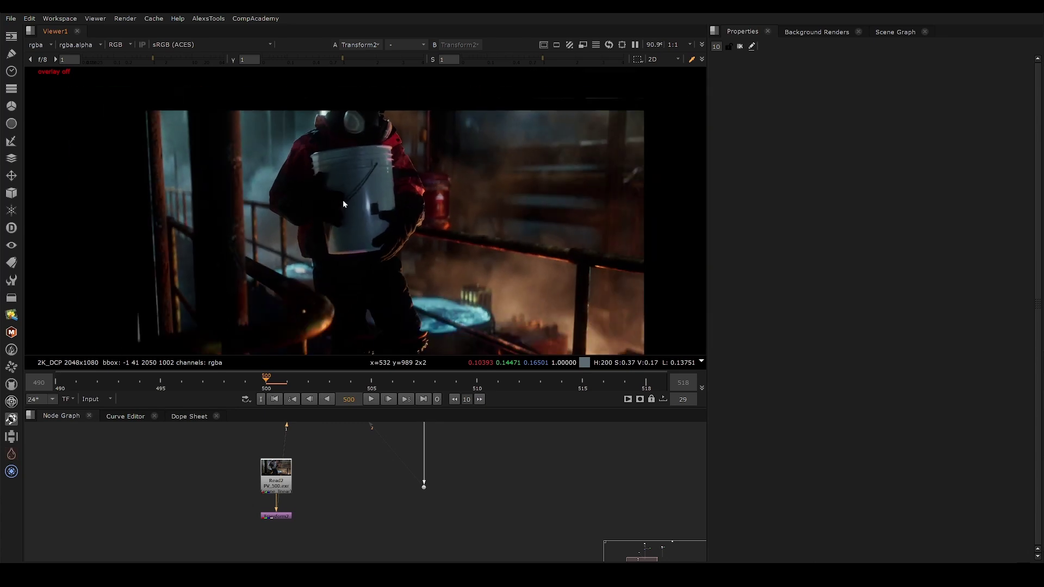
mouse_move(325, 206)
middle_down()
mouse_move(370, 197)
mouse_move(314, 200)
middle_up()
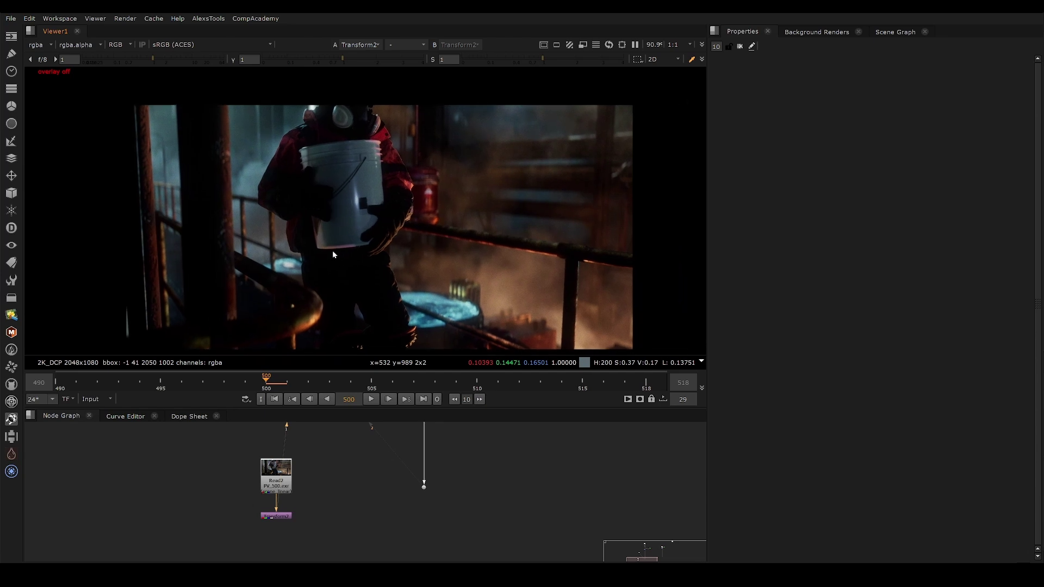
key(f)
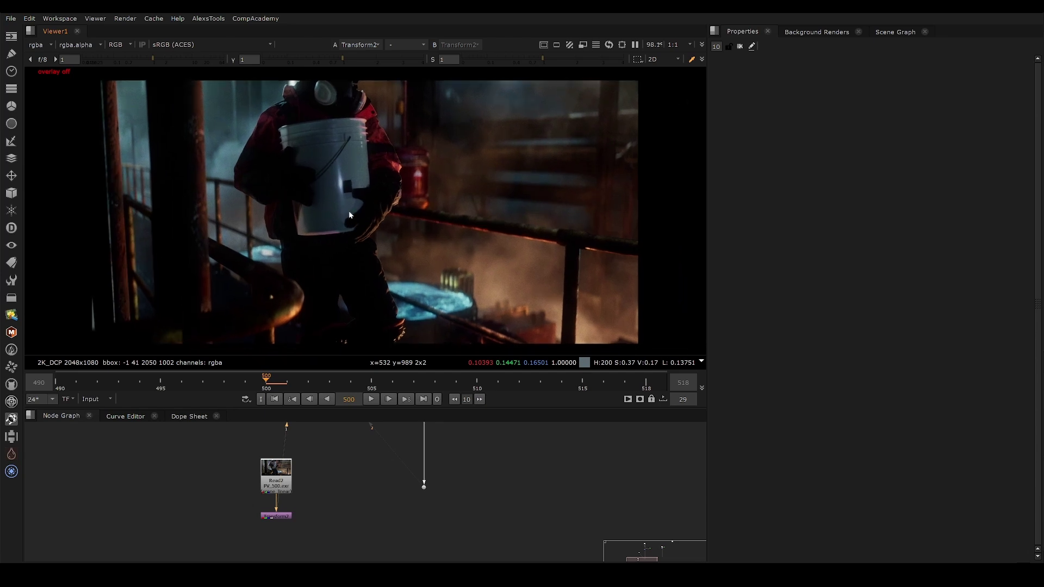
drag(356, 154, 330, 215)
middle_drag(345, 153, 381, 161)
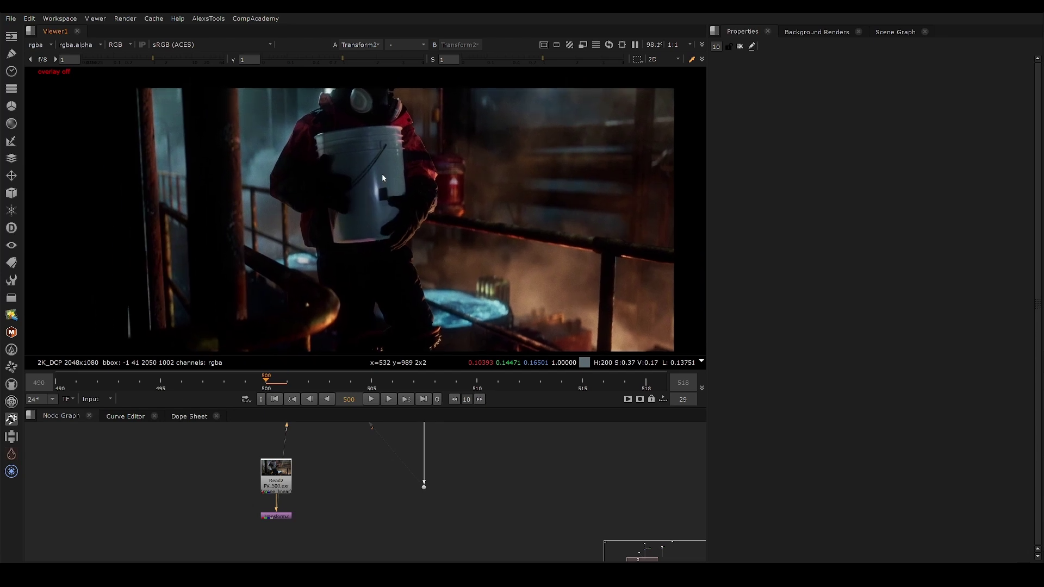
drag(371, 202, 378, 193)
scroll(379, 194, down, 2)
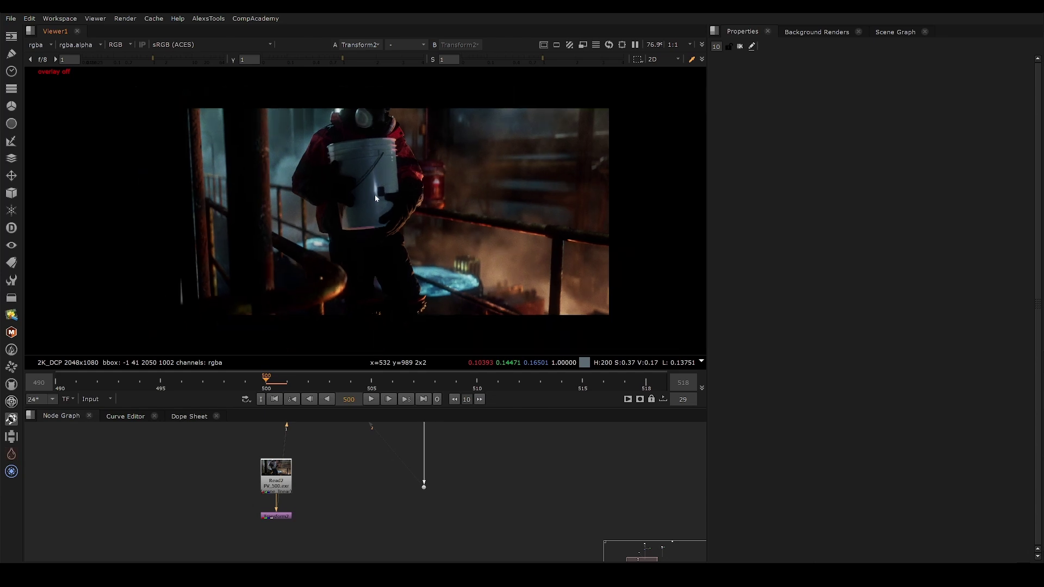
scroll(379, 199, up, 3)
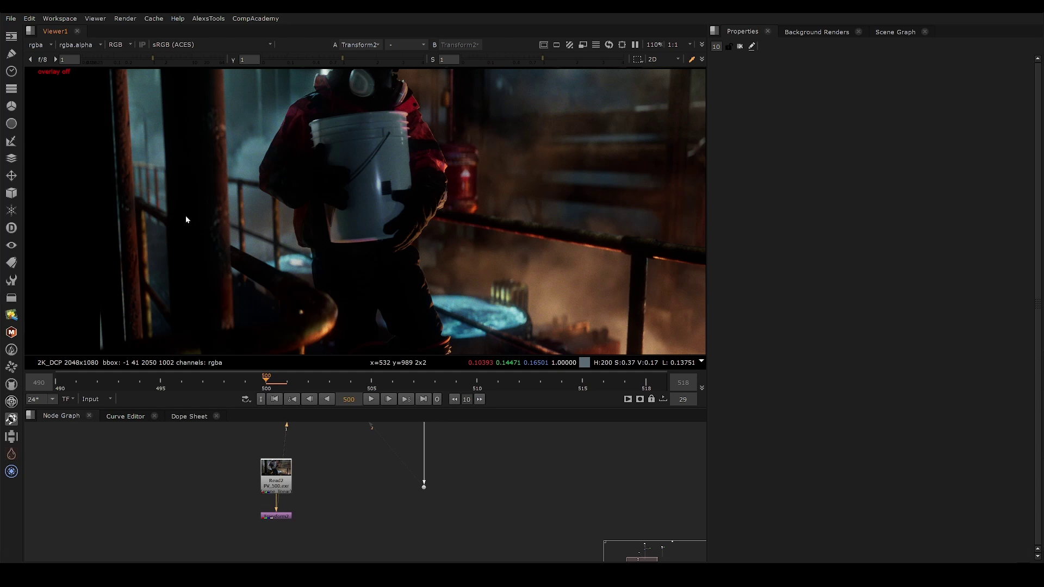
middle_drag(211, 234, 305, 253)
middle_drag(337, 188, 224, 158)
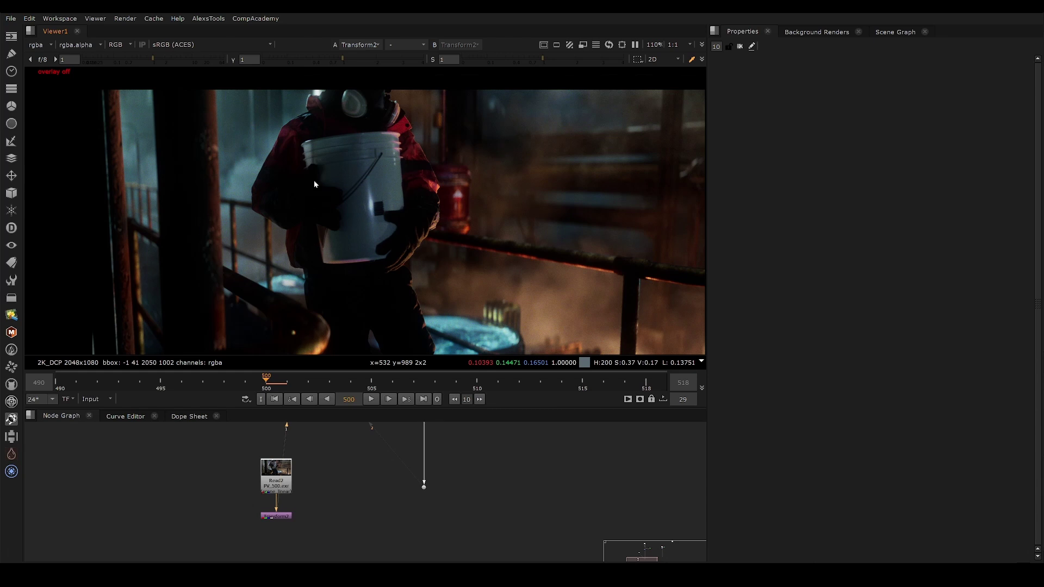
scroll(350, 185, down, 2)
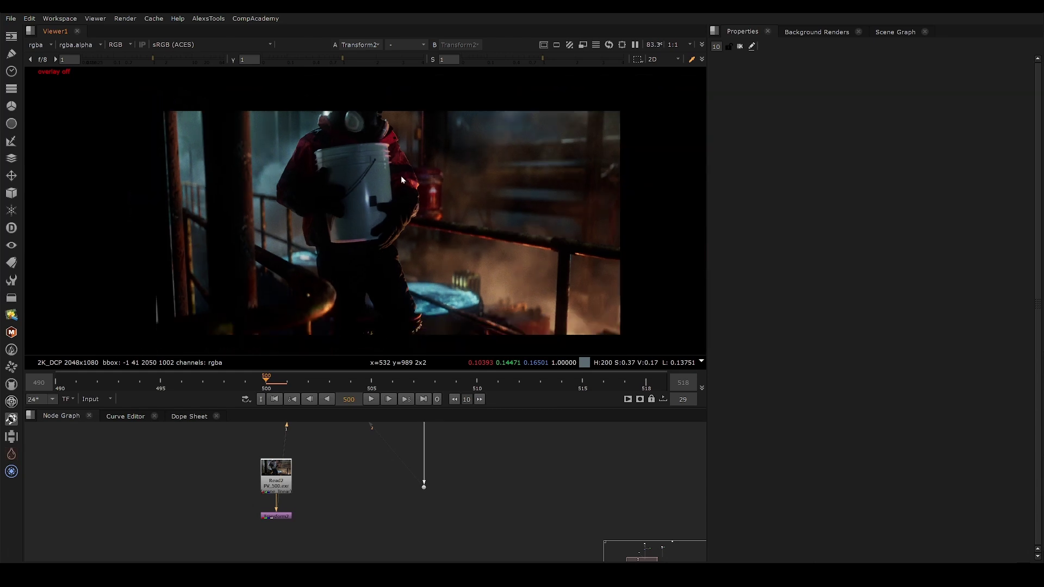
middle_drag(371, 268, 403, 257)
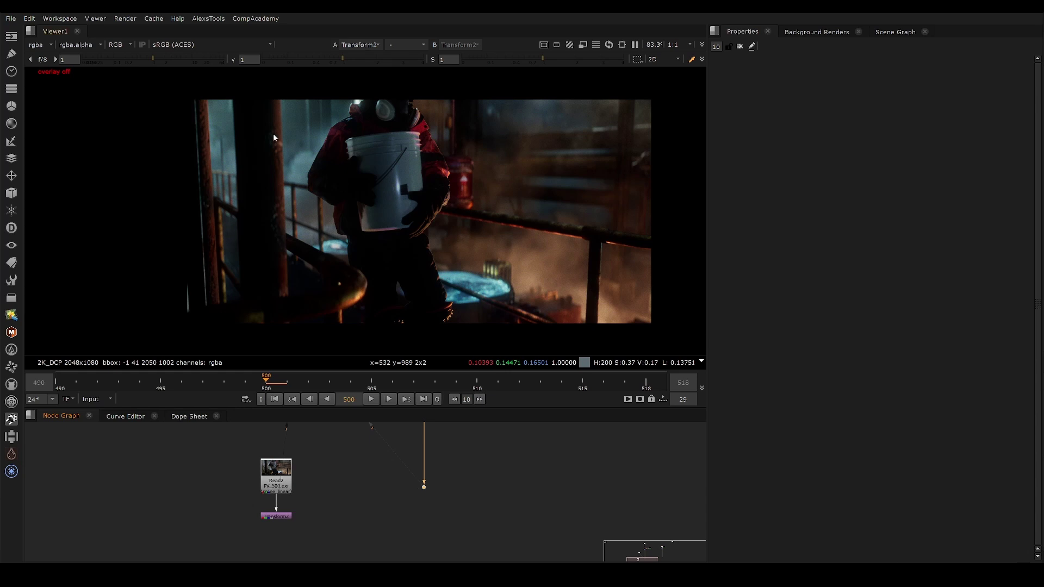
Show the Dot node's version of the shot through viewer input 2 and examine the vertical foreground pipes.
key(2)
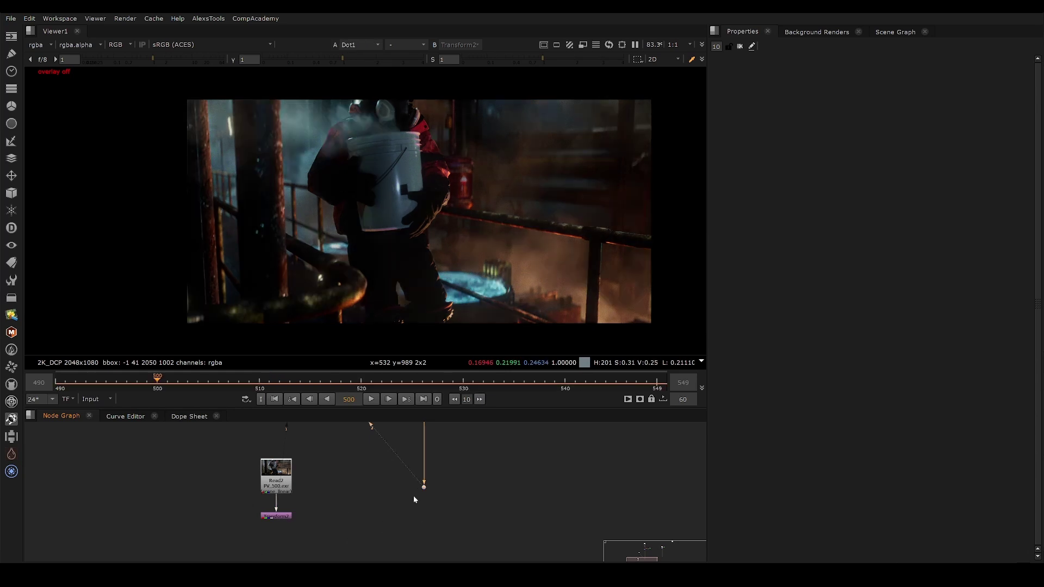
scroll(328, 175, up, 5)
scroll(354, 188, down, 3)
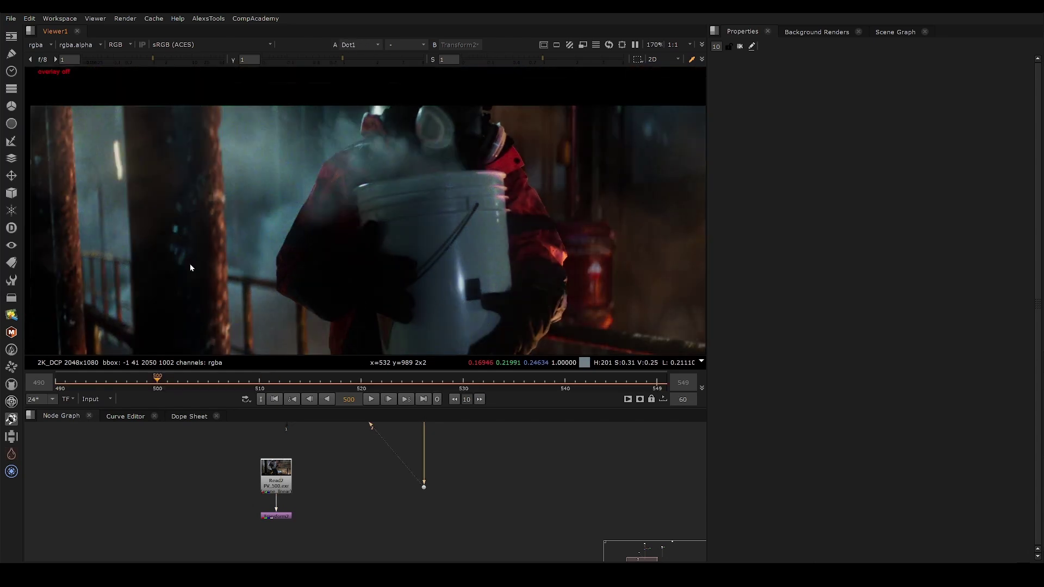
scroll(185, 244, down, 3)
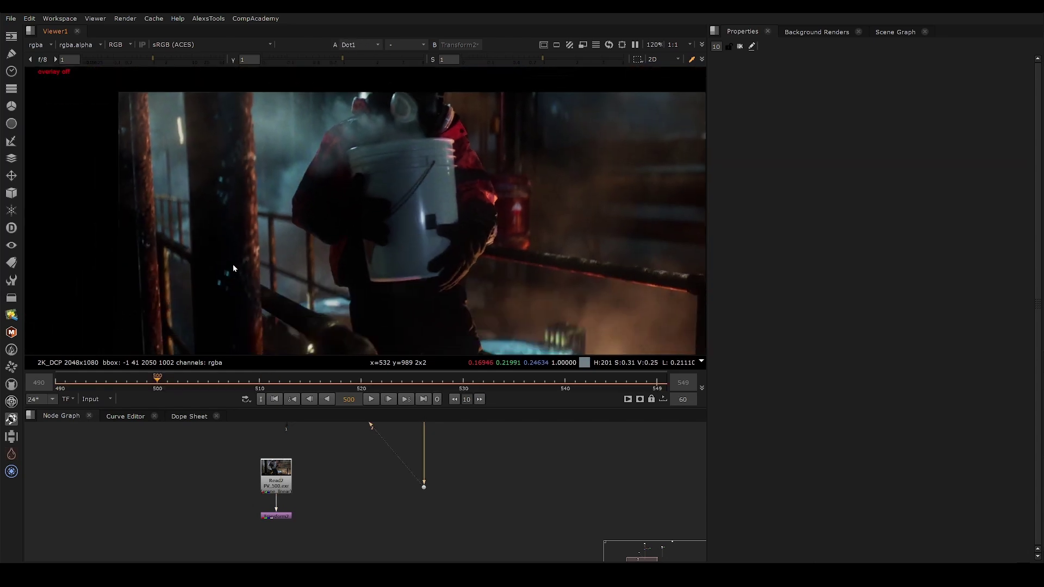
drag(233, 262, 211, 294)
scroll(282, 196, up, 1)
Compare viewer inputs 1 and 2 on the surface detail of the foreground pipes beside the figure.
key(1)
scroll(214, 138, up, 4)
key(2)
key(1)
key(2)
scroll(299, 205, down, 3)
key(1)
key(2)
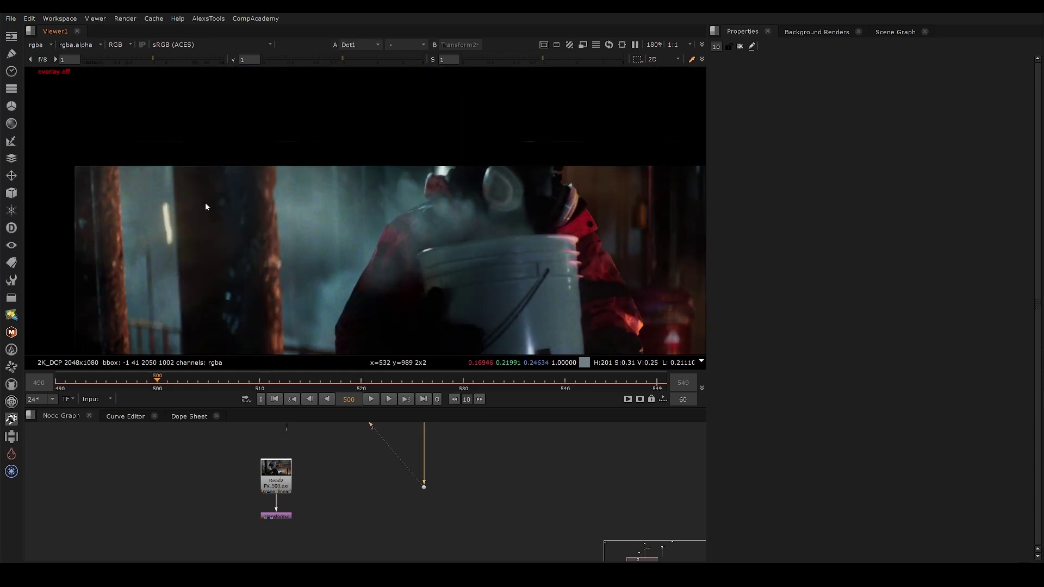
Compare both viewer inputs in close-up on the rusty edges and reflections of the two vertical pipes.
middle_drag(264, 277, 278, 184)
middle_drag(289, 233, 233, 302)
scroll(297, 195, down, 1)
key(1)
key(2)
key(1)
middle_drag(263, 119, 292, 168)
key(2)
key(plus)
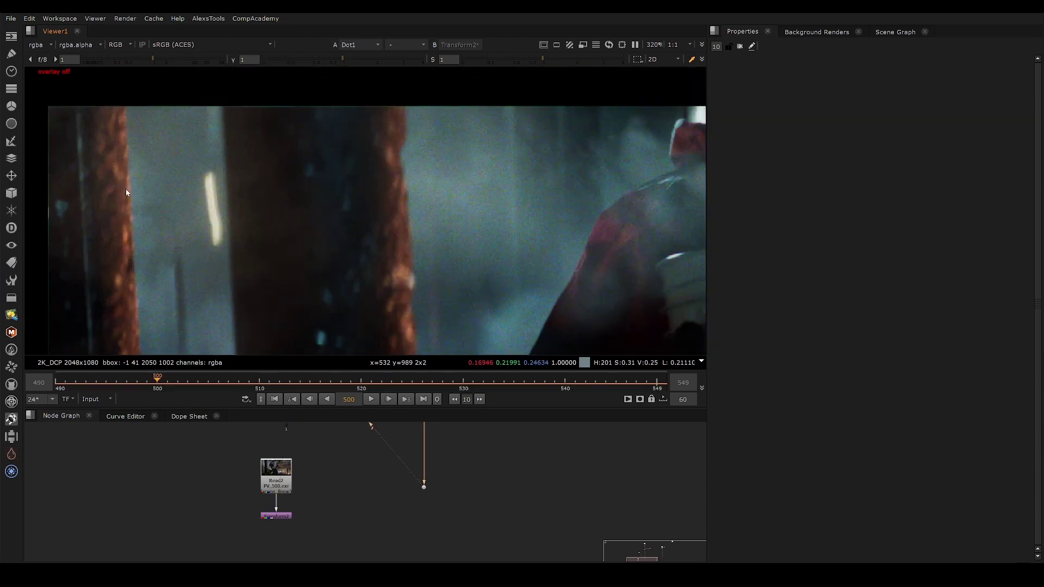
key(1)
key(2)
middle_drag(145, 155, 180, 131)
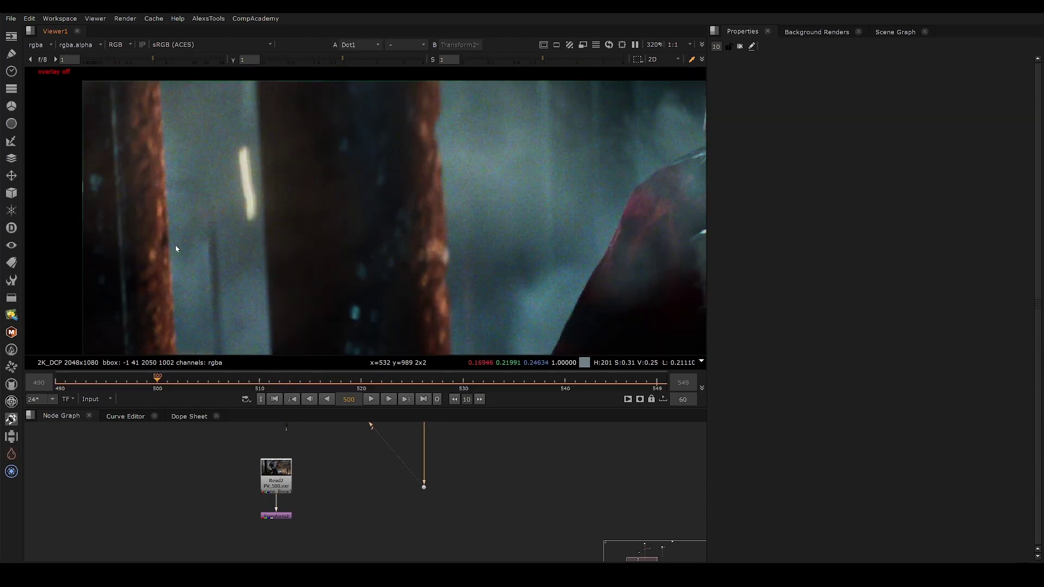
Return to viewer input 1 and examine the curved foreground pipe near the figure's legs.
scroll(247, 146, down, 5)
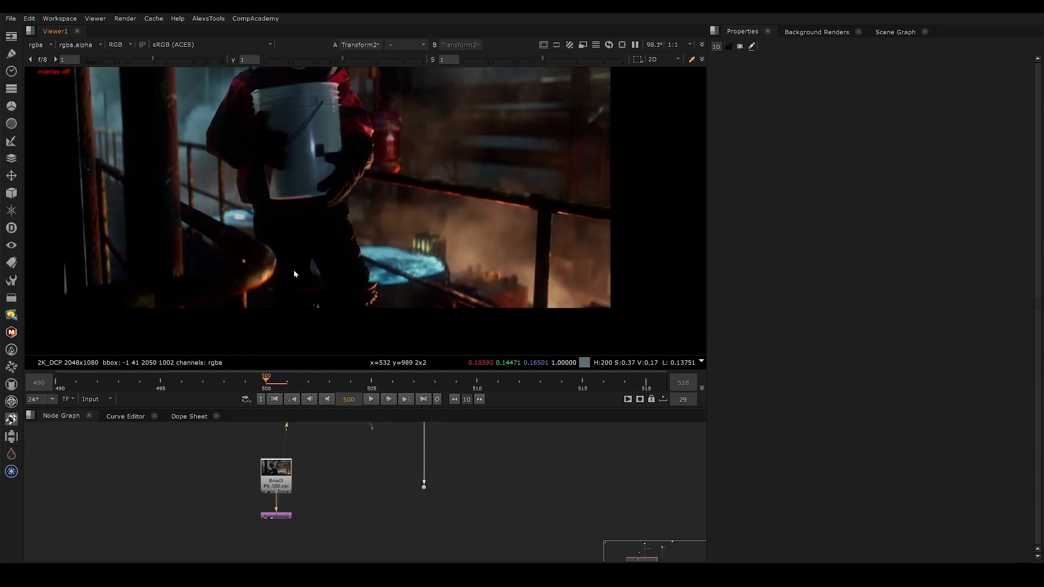
key(1)
scroll(340, 259, up, 2)
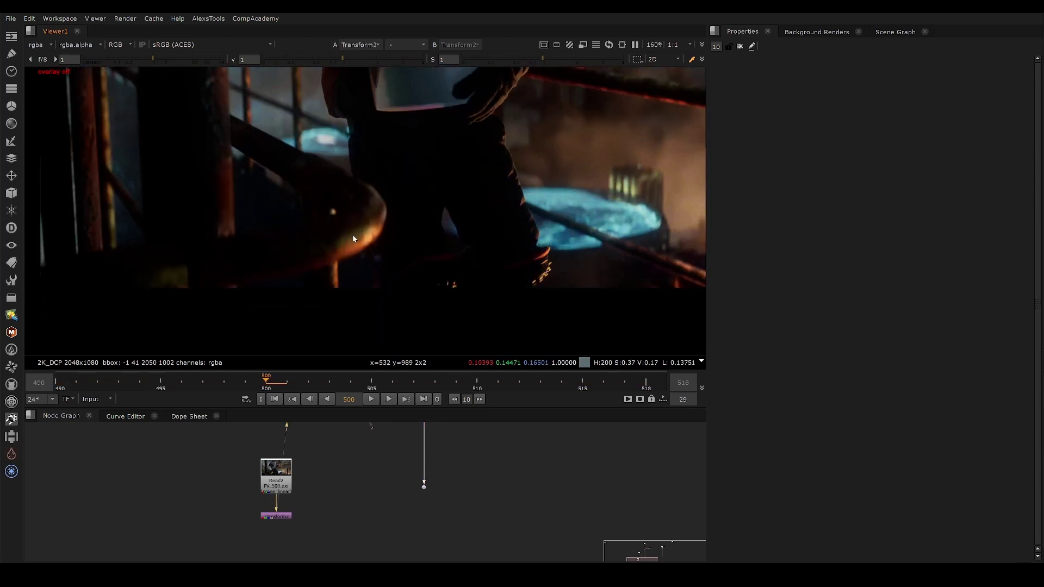
middle_drag(300, 220, 228, 227)
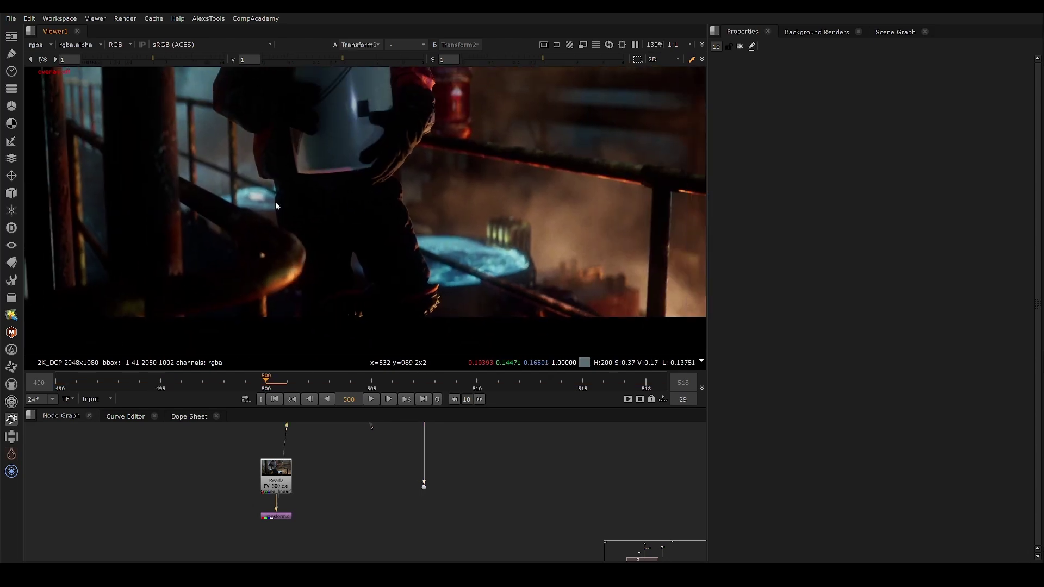
Examine the railing behind the figure and its glowing lower edge in the Transform node's image.
middle_drag(397, 298, 121, 292)
middle_drag(394, 195, 408, 240)
scroll(384, 186, up, 2)
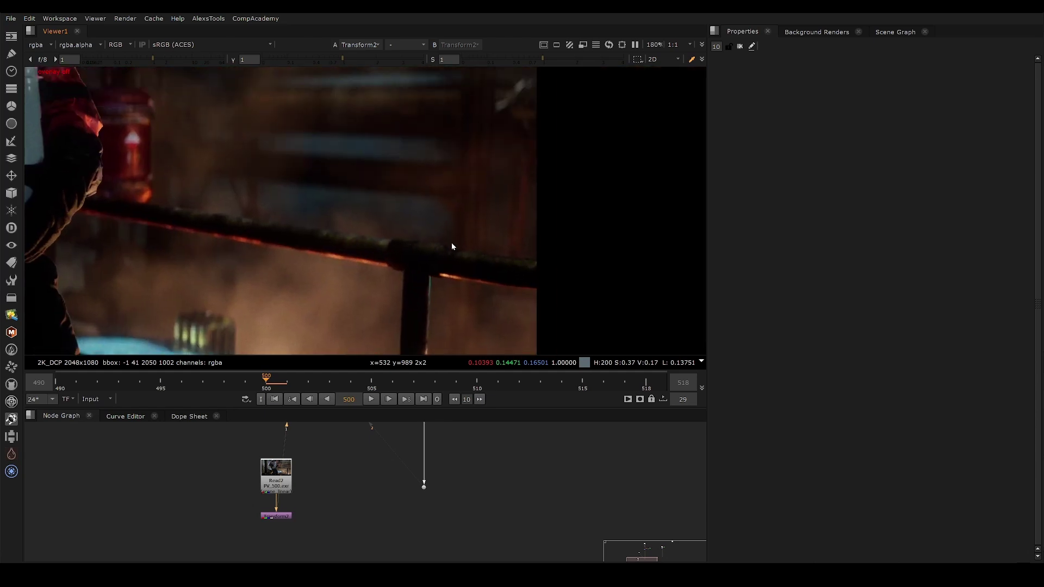
scroll(478, 259, down, 3)
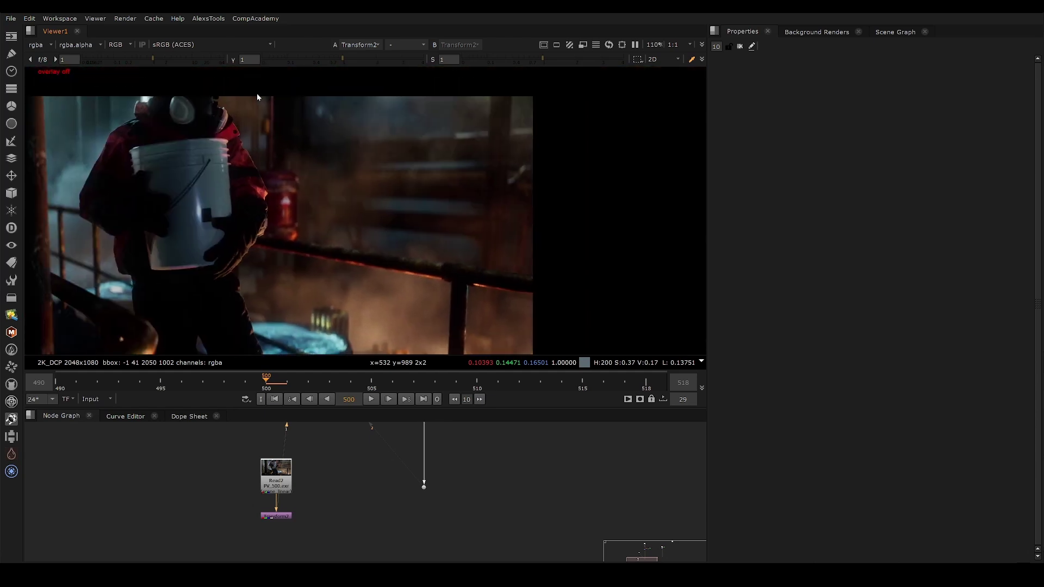
scroll(426, 230, up, 4)
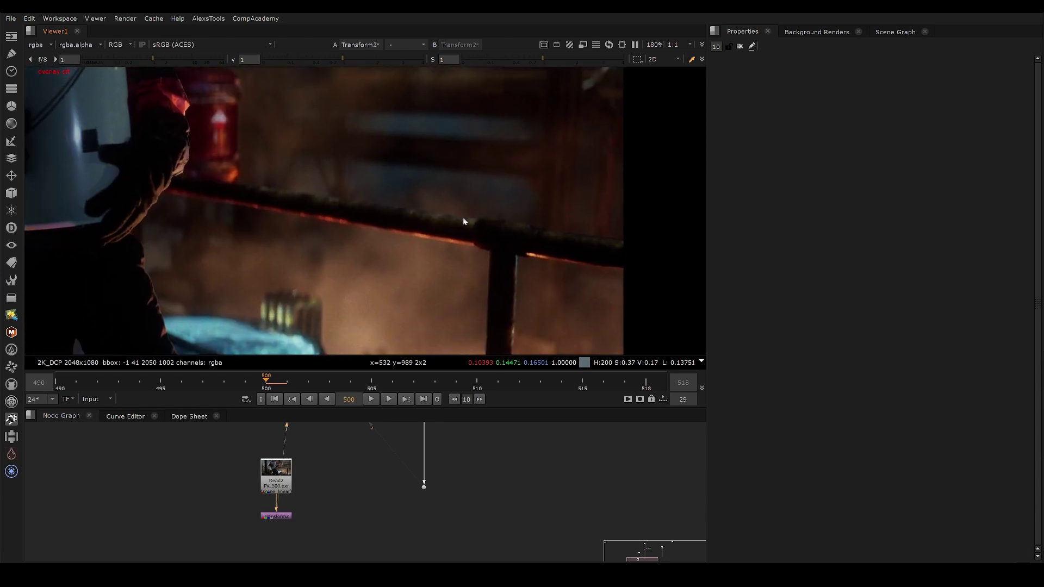
middle_drag(148, 84, 327, 205)
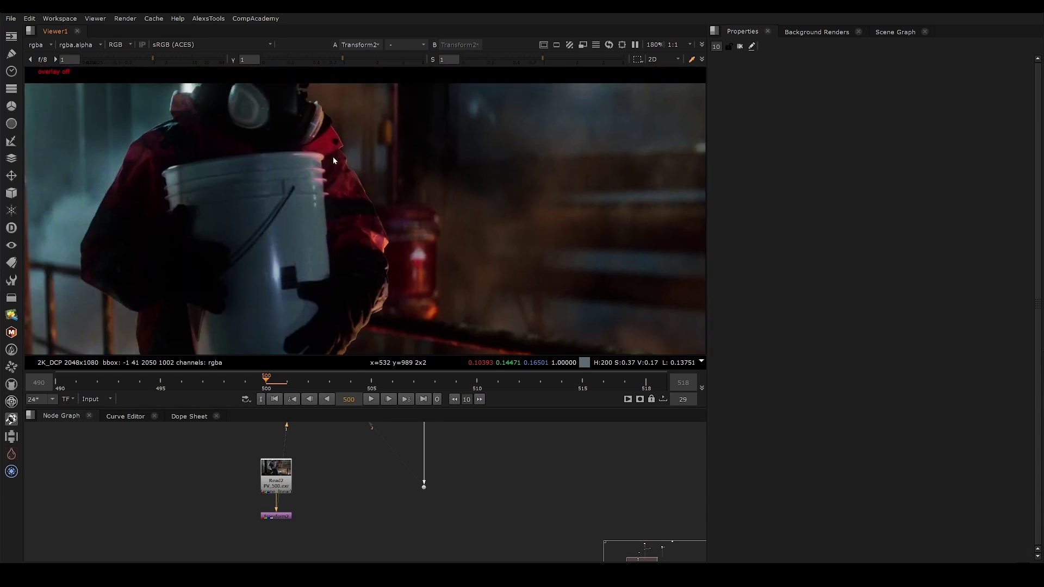
middle_drag(280, 249, 163, 185)
middle_drag(470, 274, 575, 271)
middle_drag(459, 199, 409, 240)
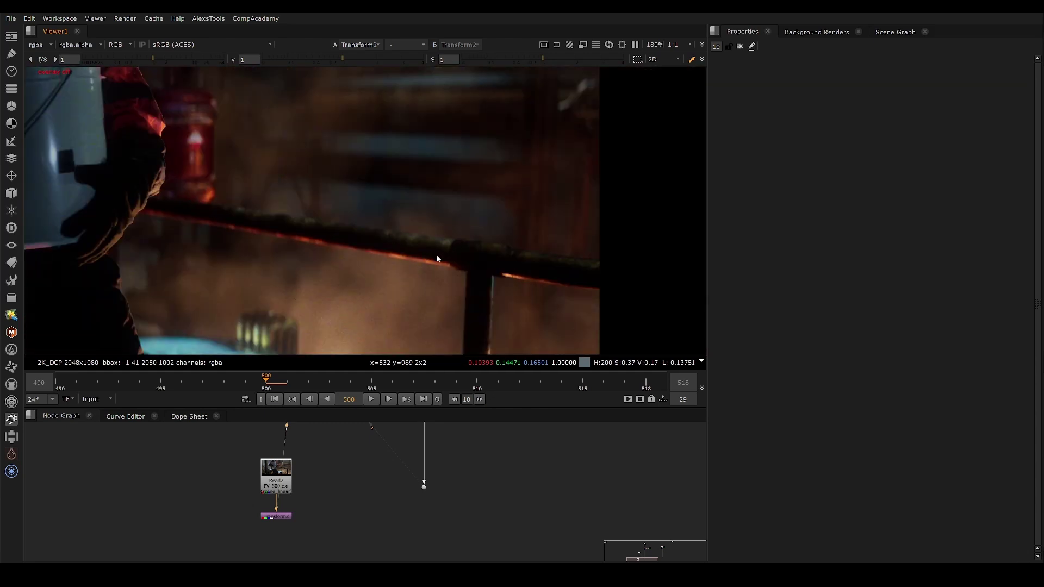
Compare viewer inputs 1 and 2 on the railing detail and across the full frame, ending on input 2.
key(2)
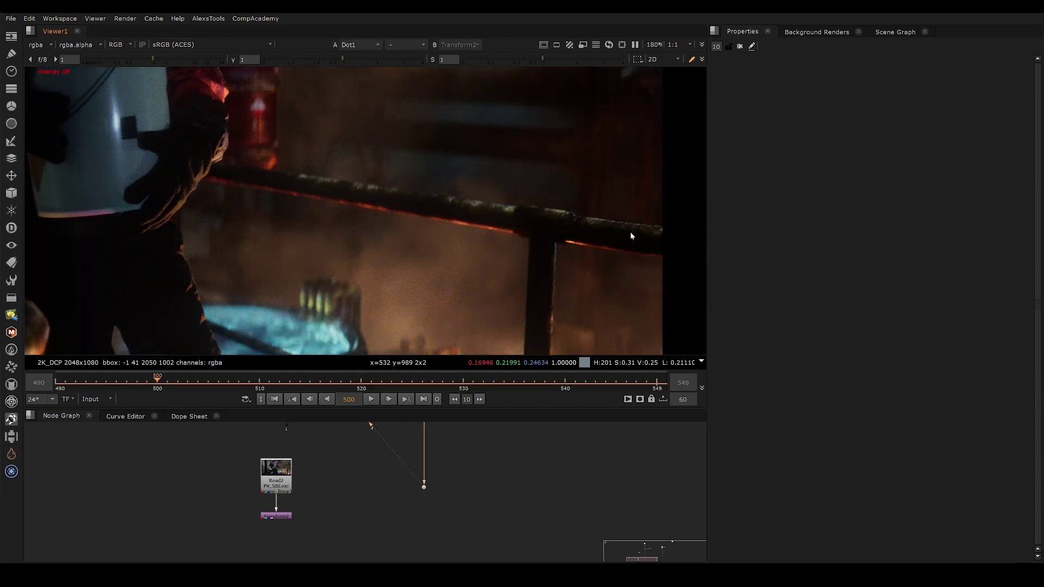
scroll(578, 225, down, 5)
key(1)
key(2)
key(1)
key(2)
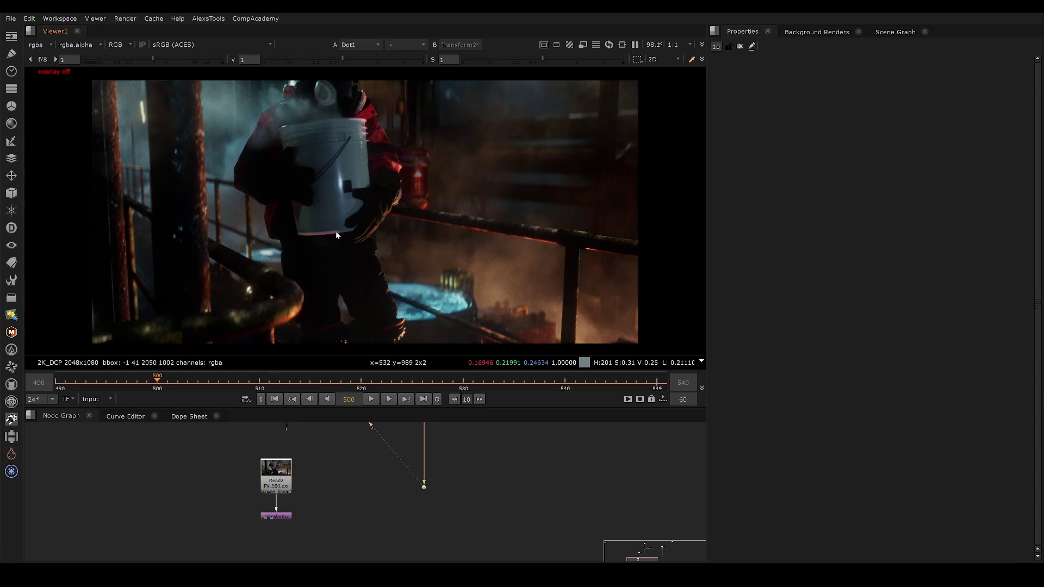
Play back the Dot node's version of the shot, stop it and go to frame 503.
scroll(370, 459, down, 3)
click(372, 400)
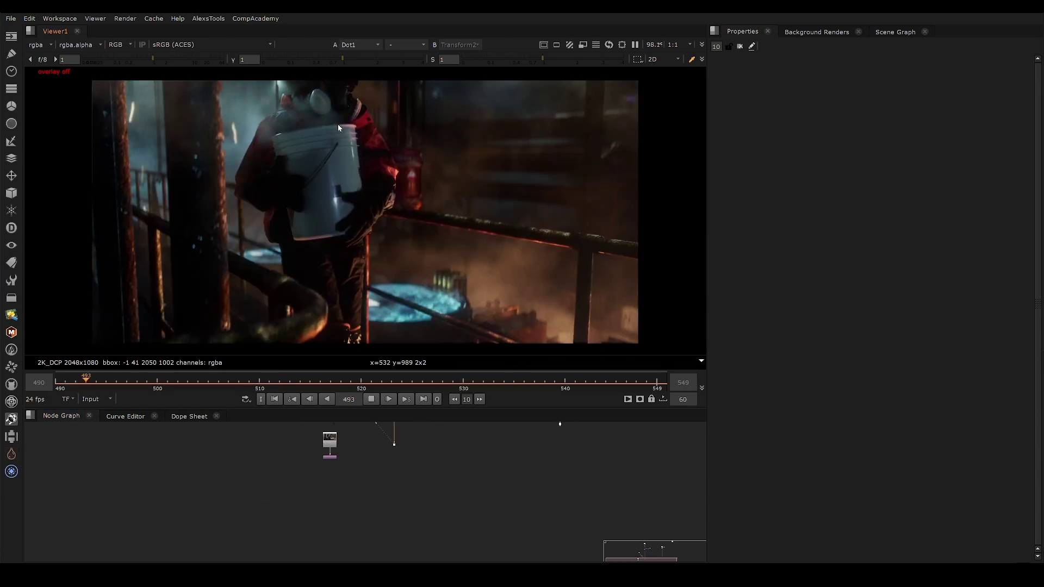
click(372, 399)
click(186, 383)
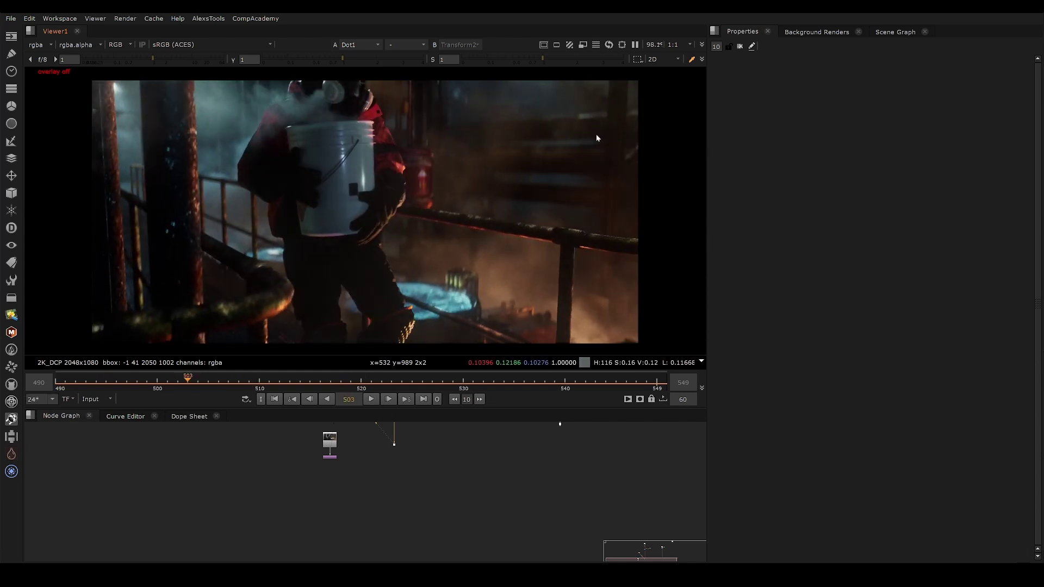
Examine the blurred background structures and highlights above the railing at frame 503.
middle_drag(596, 133, 454, 210)
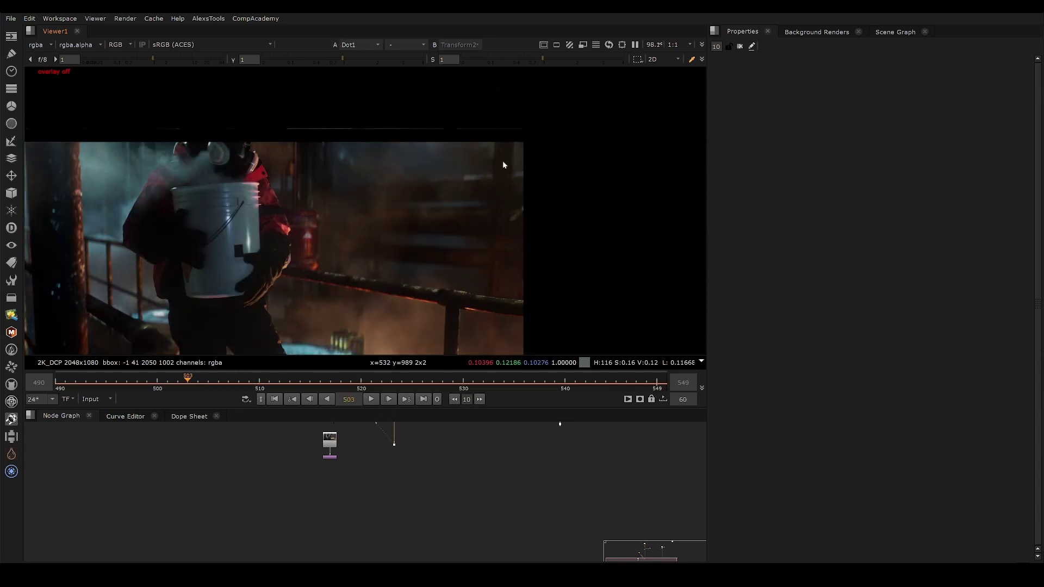
scroll(475, 187, up, 4)
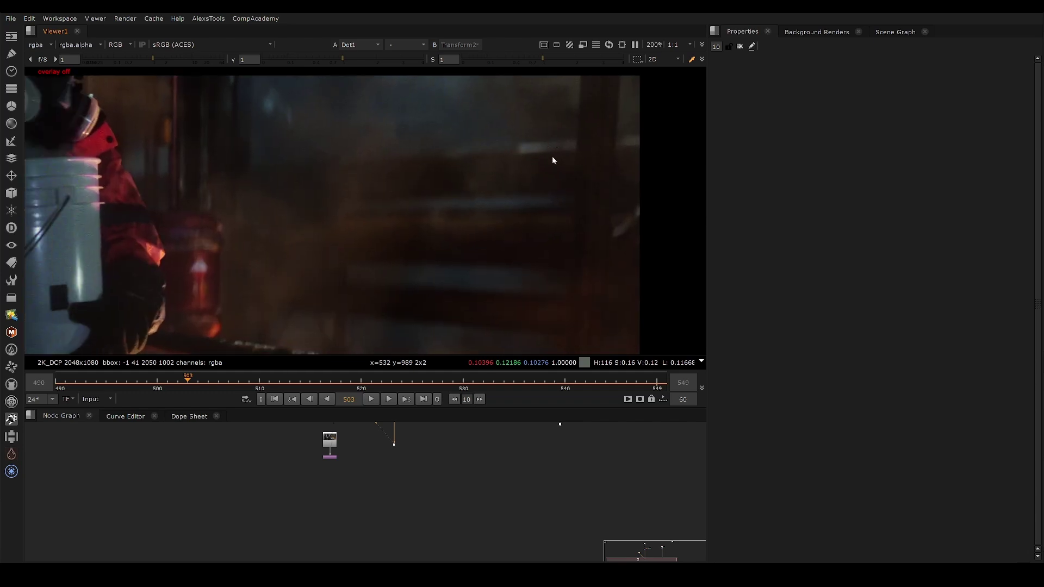
scroll(572, 161, down, 4)
scroll(547, 170, up, 1)
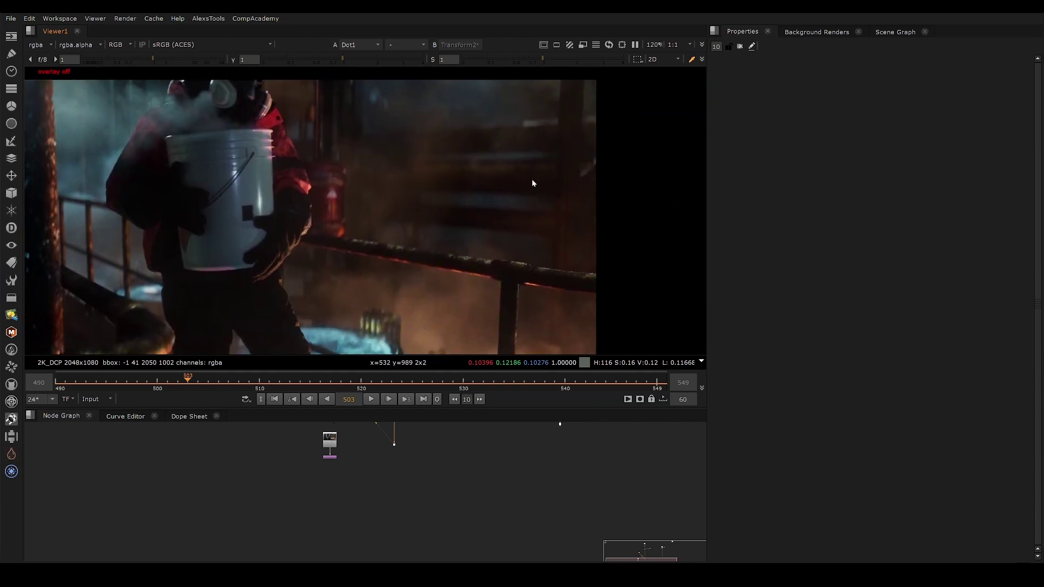
middle_drag(520, 177, 486, 135)
scroll(463, 131, up, 4)
scroll(452, 132, down, 3)
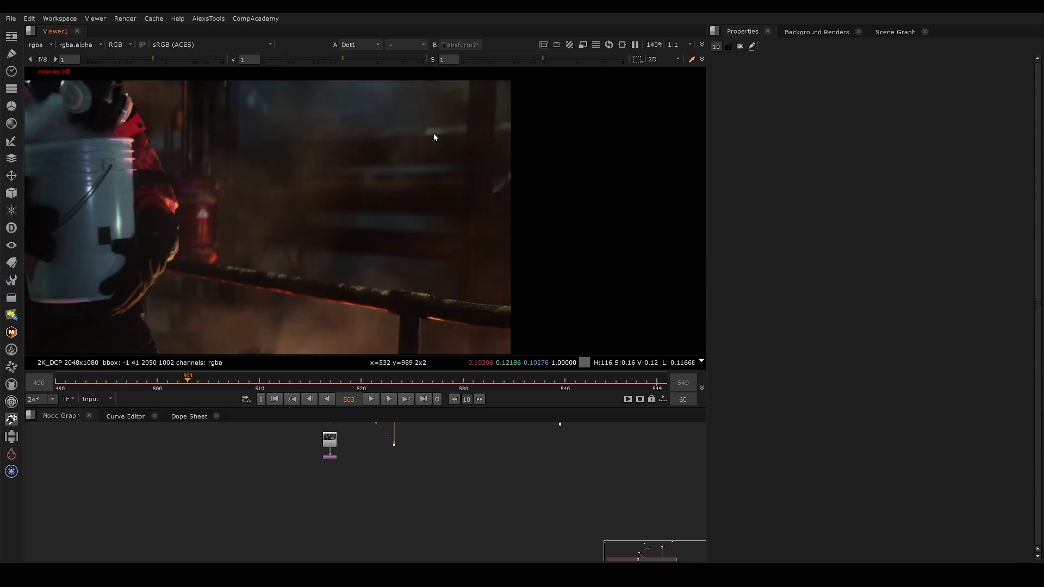
scroll(439, 132, up, 2)
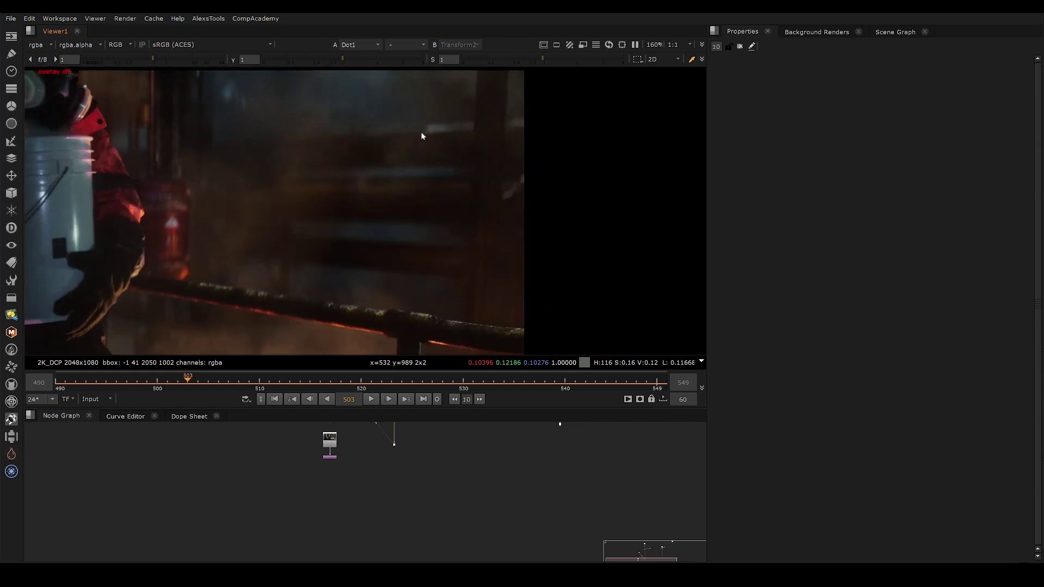
scroll(439, 129, up, 3)
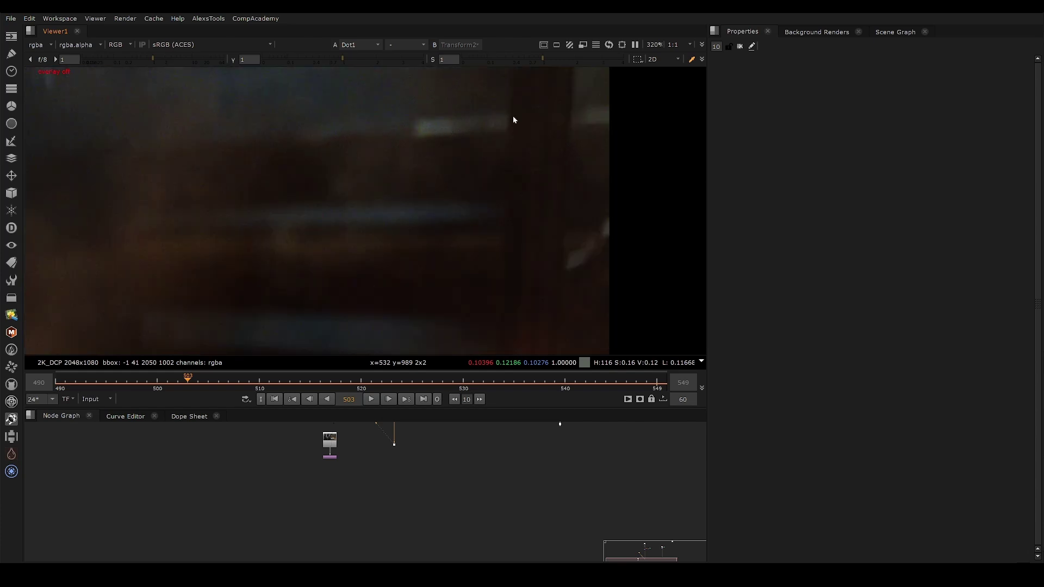
scroll(474, 151, down, 2)
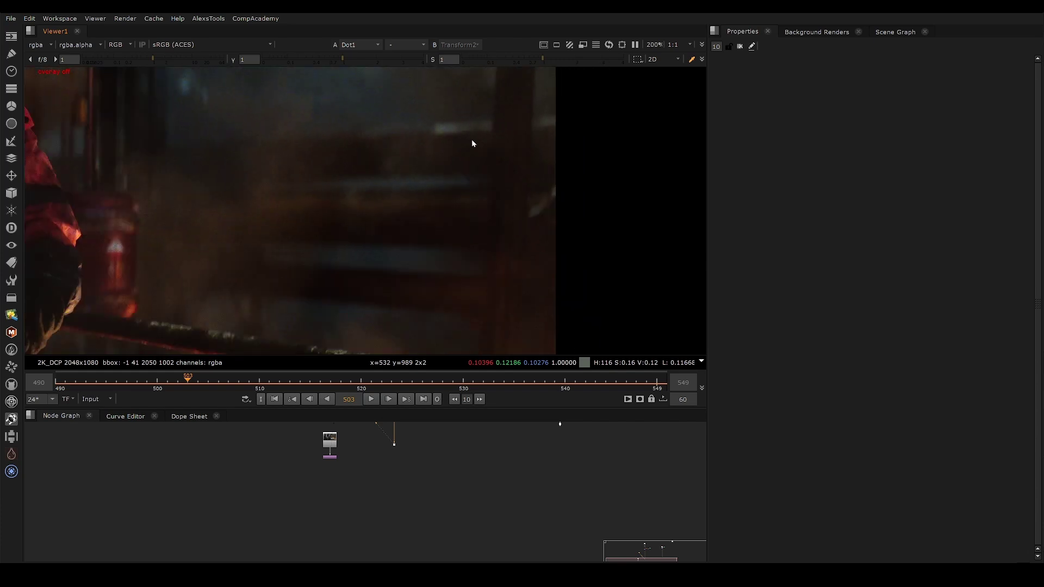
Examine the blurred background beside the figure, stepping two frames back and returning to frame 503.
mouse_move(516, 224)
middle_down()
mouse_move(455, 211)
mouse_move(521, 220)
middle_up()
mouse_move(459, 195)
middle_down()
mouse_move(497, 161)
mouse_move(518, 229)
middle_up()
mouse_move(420, 218)
middle_down()
mouse_move(473, 198)
mouse_move(435, 193)
middle_up()
scroll(382, 239, down, 1)
middle_drag(410, 255, 442, 256)
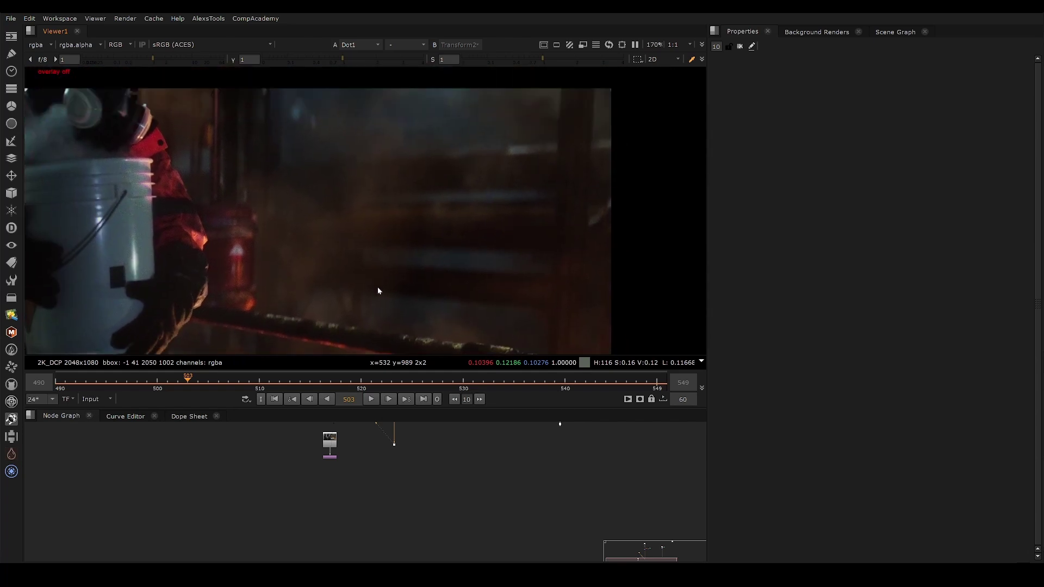
middle_drag(368, 265, 436, 247)
middle_drag(354, 217, 366, 204)
middle_drag(351, 240, 389, 216)
key(Left)
key(Left)
key(Right)
key(Right)
Examine the lit sleeve edge, the red canister behind the figure and the railing's glowing underside.
middle_drag(375, 254, 344, 242)
scroll(290, 171, up, 3)
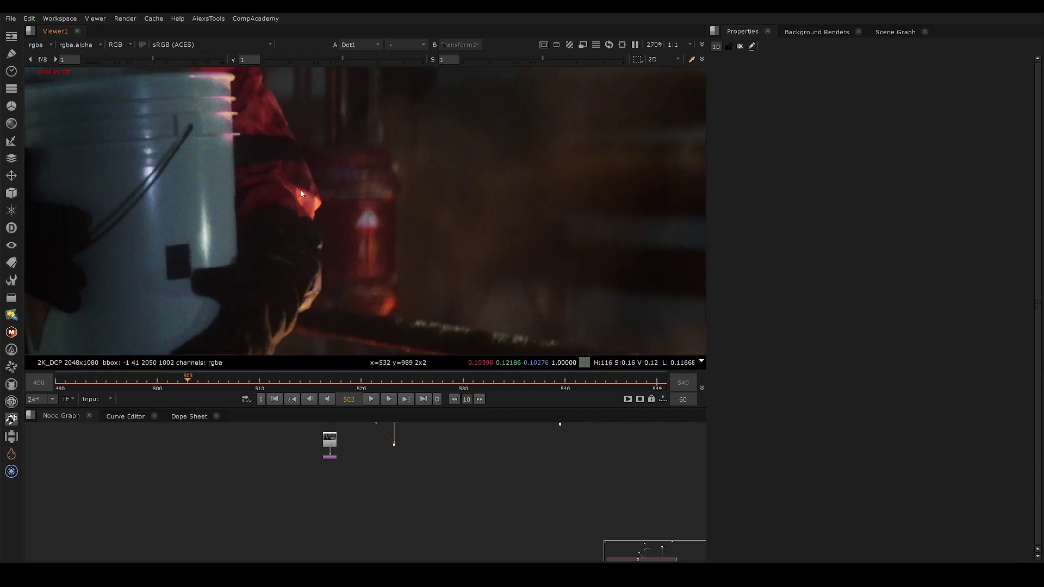
scroll(300, 195, down, 2)
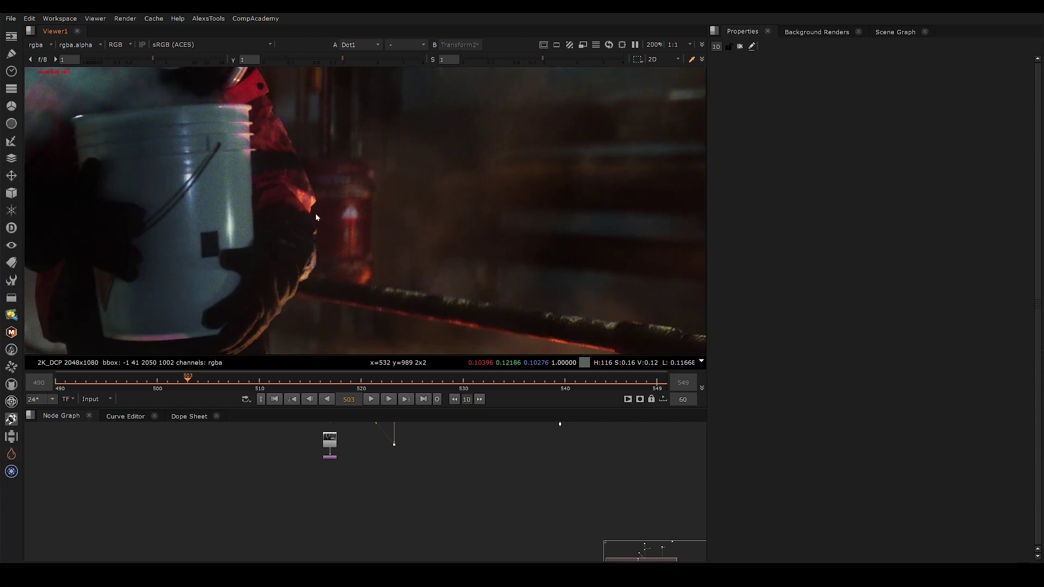
scroll(299, 218, down, 2)
middle_drag(386, 293, 374, 245)
drag(343, 156, 301, 249)
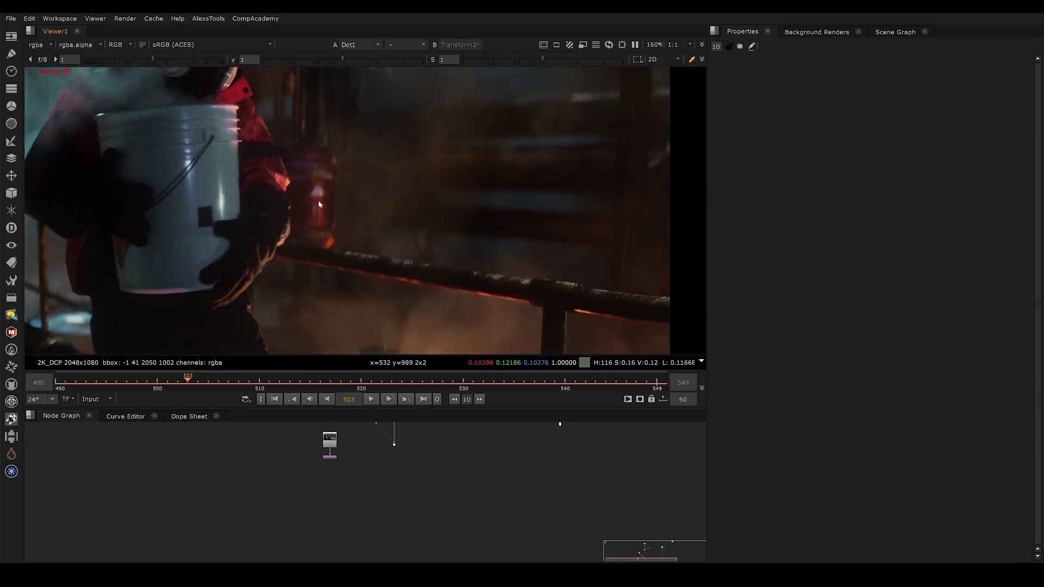
drag(327, 211, 299, 251)
scroll(289, 184, up, 3)
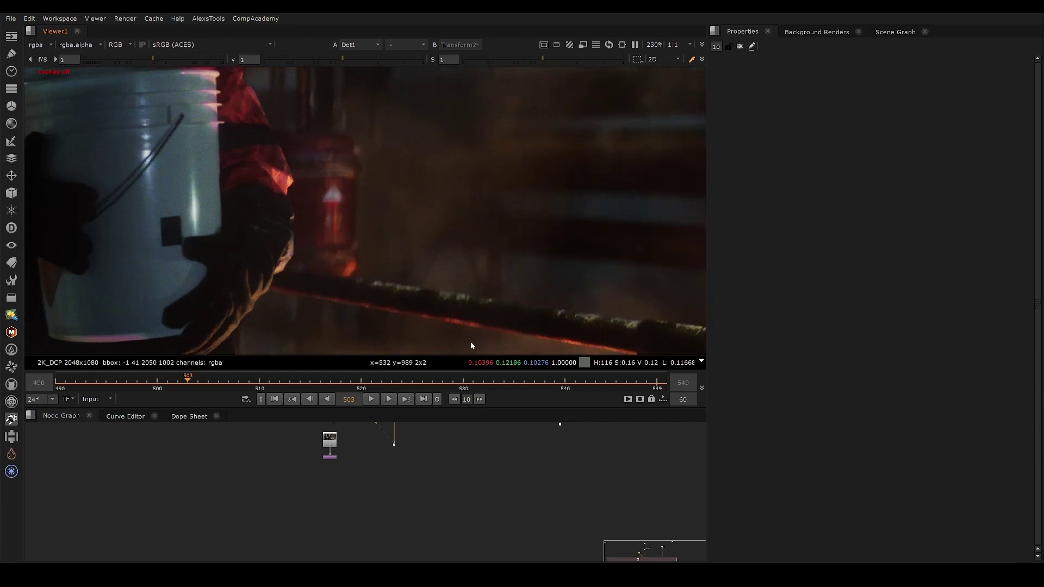
middle_drag(383, 280, 316, 215)
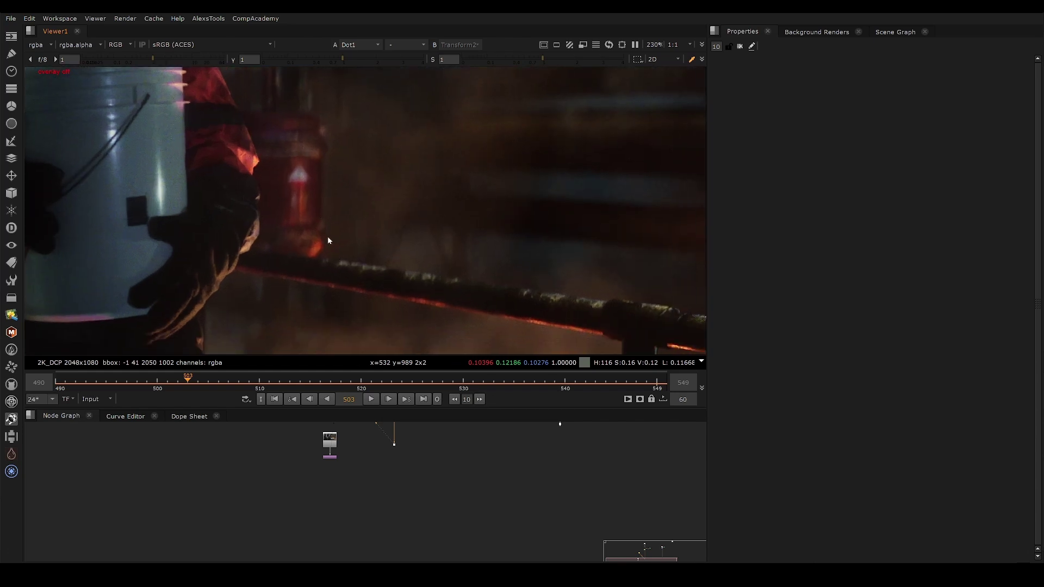
Add a RotoPaint node below the Dot node, view its output and activate the Brush tool.
middle_drag(379, 485, 371, 507)
scroll(404, 442, up, 4)
key(Tab)
text(roto)
key(Return)
key(p)
scroll(375, 489, up, 2)
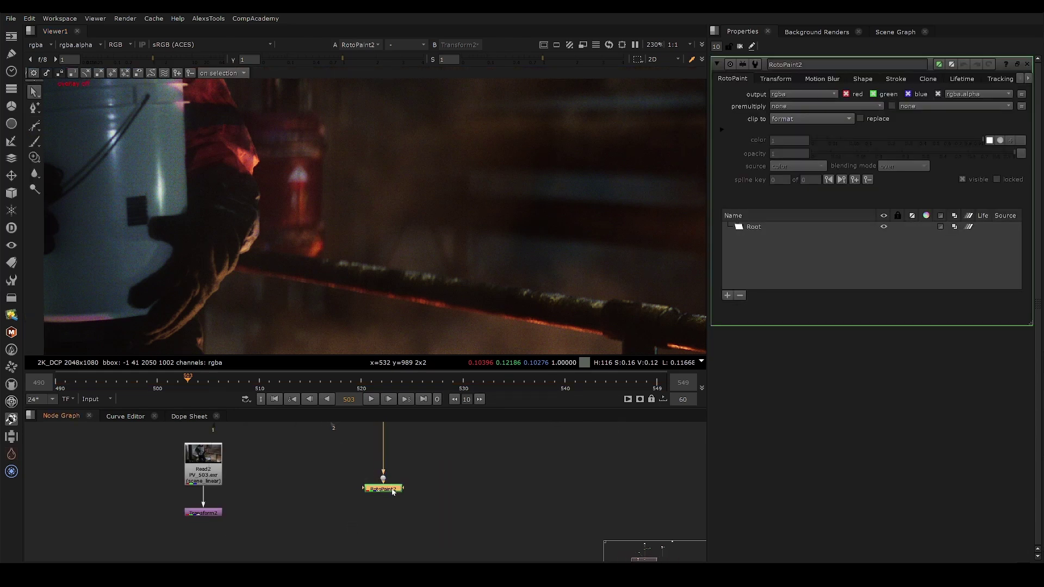
key(1)
click(373, 448)
key(n)
Paint yellow arrows pointing at the railing's glowing underside, the red canister's base and the sleeve highlight.
middle_drag(487, 300, 491, 245)
mouse_move(561, 336)
mouse_down()
mouse_move(544, 295)
mouse_move(565, 288)
mouse_up()
drag(614, 215, 373, 169)
key(ctrl+z)
drag(413, 207, 351, 197)
mouse_move(287, 114)
mouse_down()
mouse_move(312, 119)
mouse_move(284, 117)
mouse_up()
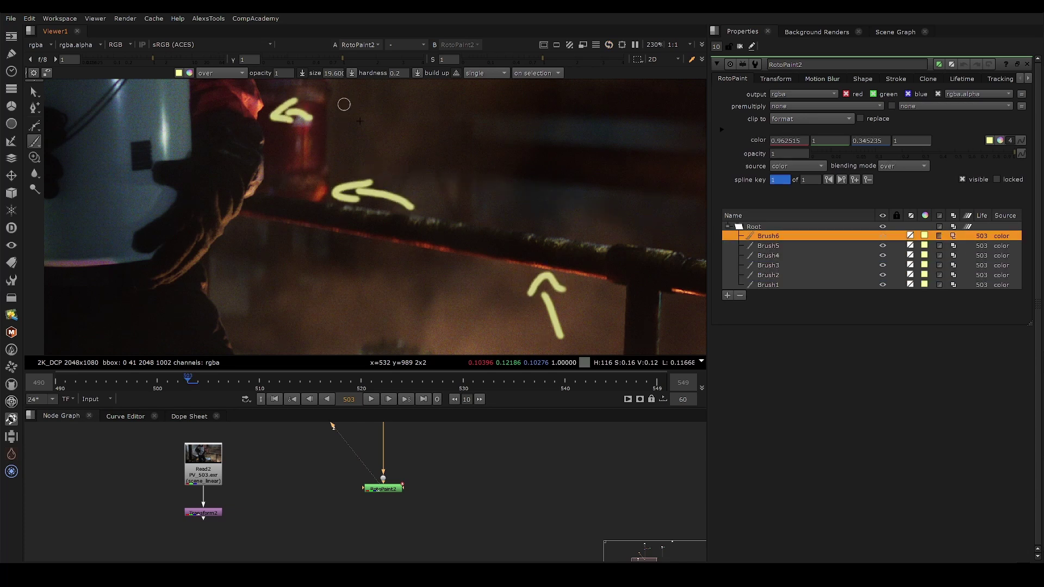
Undo all the yellow arrow strokes.
key(ctrl+z)
key(ctrl+z)
key(ctrl+z)
middle_drag(326, 145, 344, 192)
key(ctrl+z)
key(ctrl+z)
Try outlining the red canister behind the figure with yellow brush strokes, undoing each attempt.
mouse_move(328, 132)
mouse_down()
mouse_move(323, 256)
mouse_move(337, 136)
mouse_up()
key(ctrl+z)
middle_drag(373, 200, 422, 228)
mouse_move(317, 163)
mouse_down()
mouse_move(334, 193)
mouse_move(427, 231)
mouse_up()
key(ctrl+z)
key(ctrl+z)
mouse_move(330, 137)
mouse_down()
mouse_move(378, 139)
mouse_move(400, 268)
mouse_move(353, 140)
mouse_up()
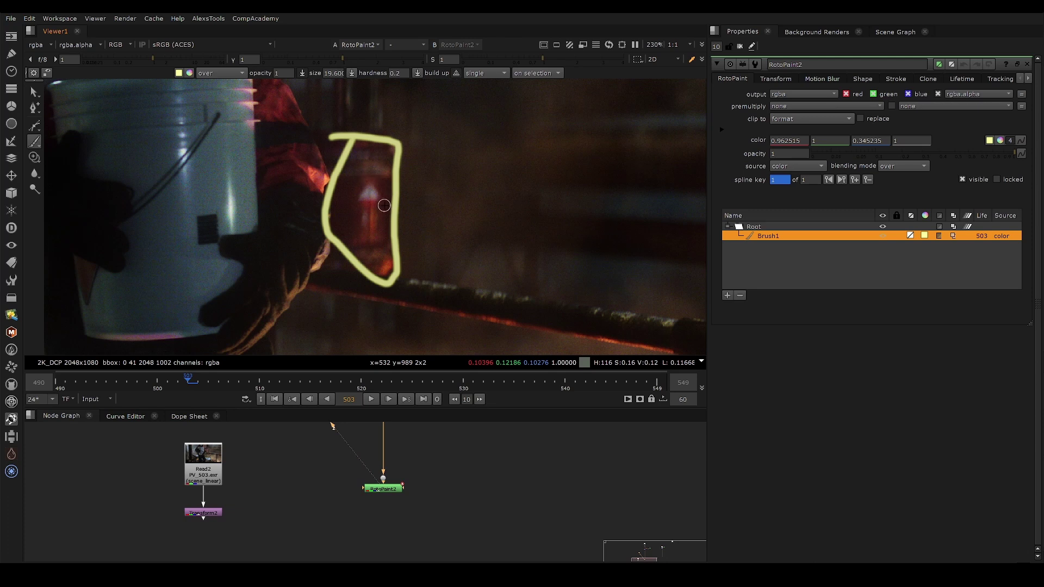
key(ctrl+z)
mouse_move(409, 228)
mouse_down()
mouse_move(428, 143)
mouse_move(467, 150)
mouse_up()
key(ctrl+z)
key(ctrl+z)
Paint yellow circles around the canister's lit base, the sleeve highlight, the railing's glowing edge and the lit glove.
mouse_move(387, 250)
mouse_down()
mouse_move(375, 267)
mouse_move(399, 234)
mouse_up()
drag(330, 159, 333, 155)
drag(531, 326, 560, 313)
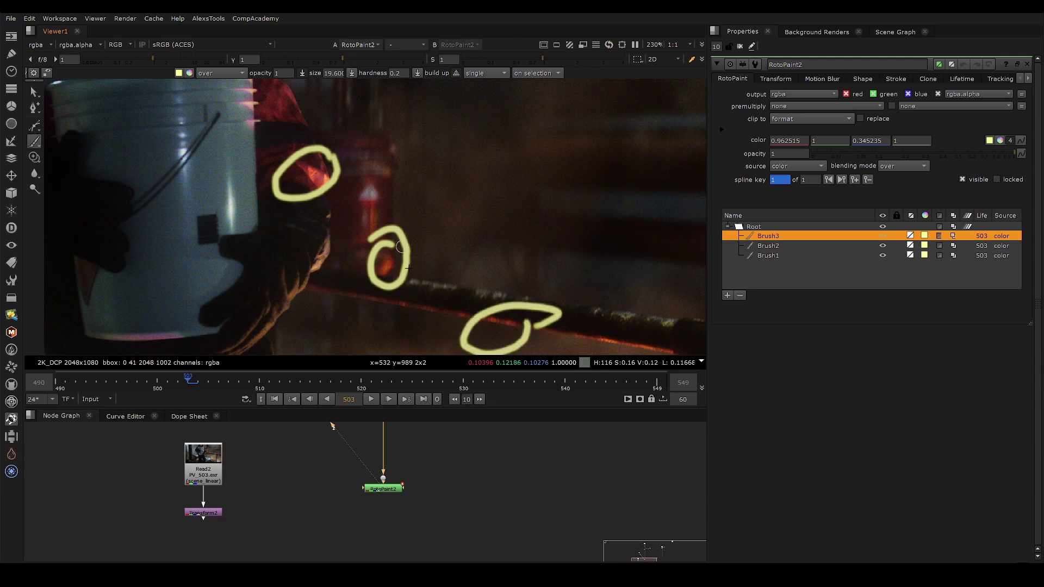
mouse_move(408, 302)
middle_down()
mouse_move(374, 259)
mouse_move(454, 312)
middle_up()
drag(343, 199, 311, 225)
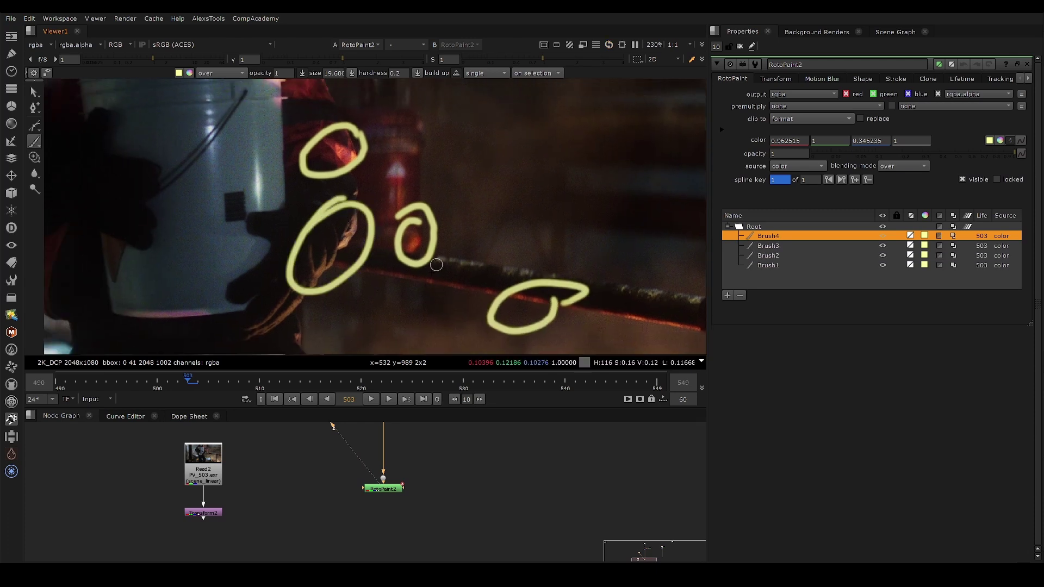
Undo all the yellow circle strokes so that the RotoPaint node is empty.
middle_drag(510, 256, 450, 270)
key(ctrl+z)
key(ctrl+z)
key(ctrl+z)
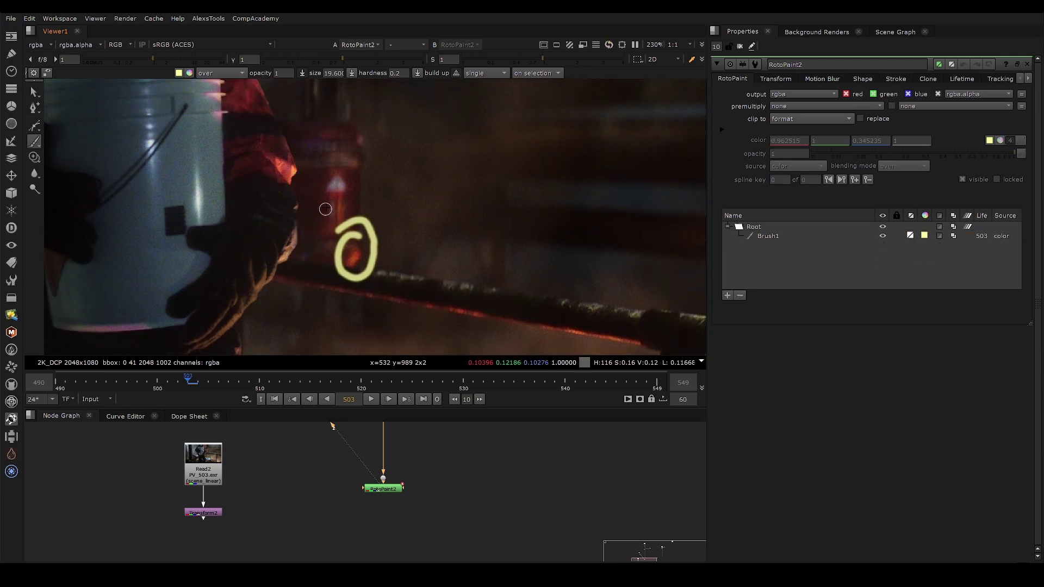
key(ctrl+z)
key(ctrl+z)
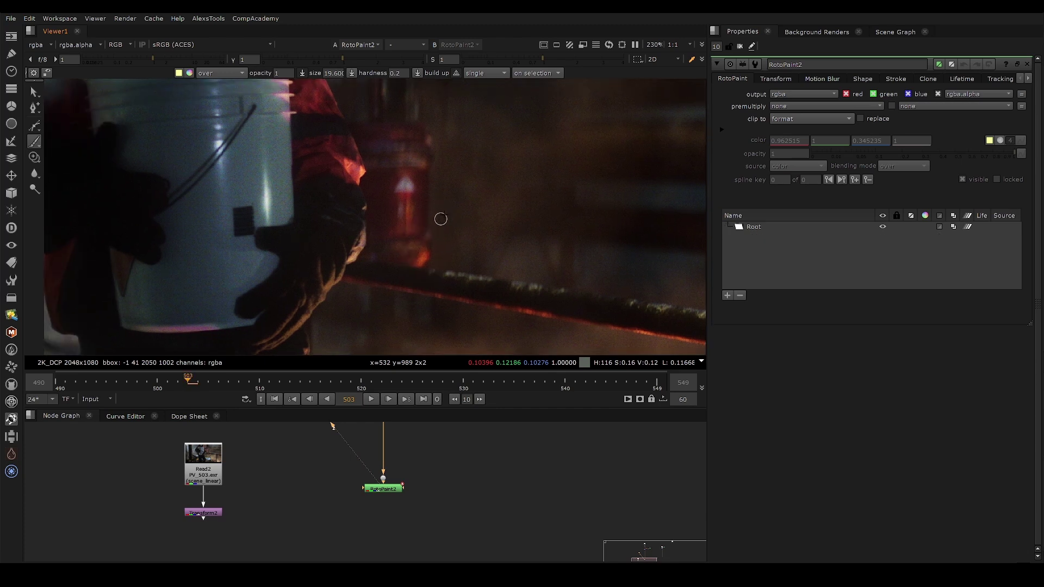
Examine the clean frame around the bucket, canister and railing.
scroll(444, 213, down, 3)
middle_drag(424, 204, 468, 217)
scroll(397, 223, up, 3)
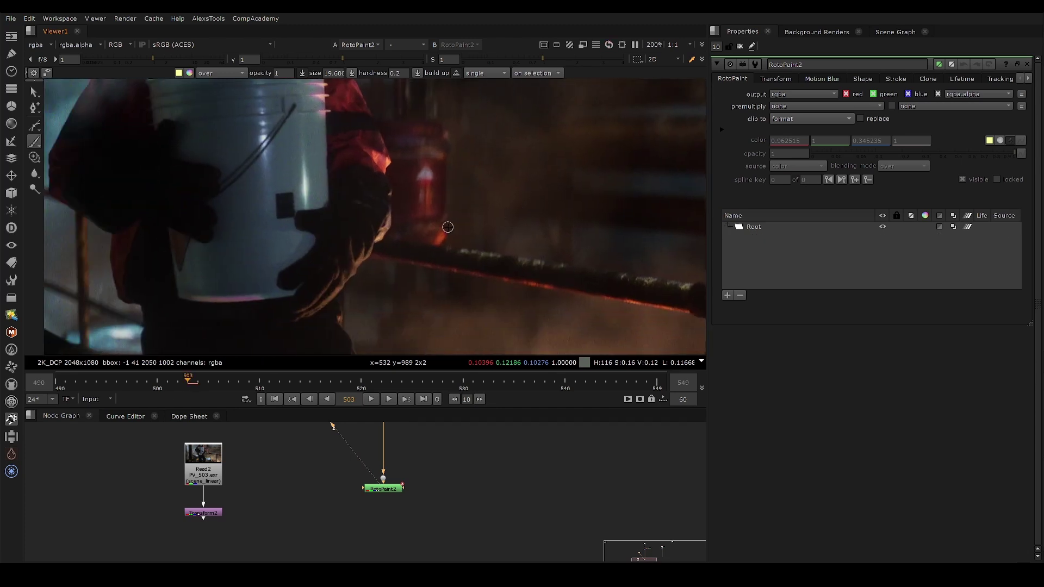
middle_drag(352, 226, 338, 198)
middle_drag(469, 152, 417, 196)
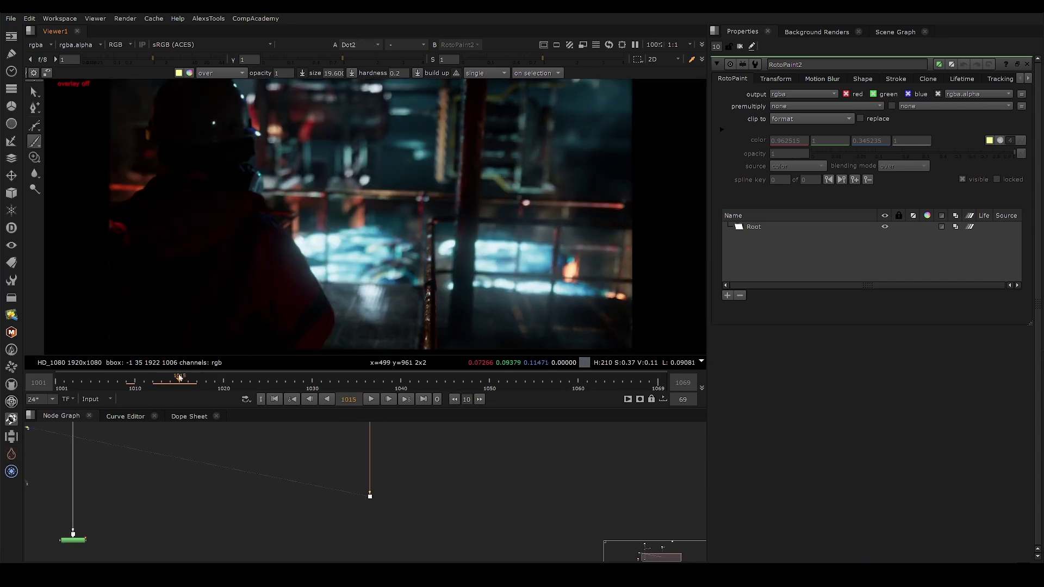
Examine the foreground railing post and its surface highlights in the Dot2 shot at frame 1015.
middle_drag(533, 137, 540, 106)
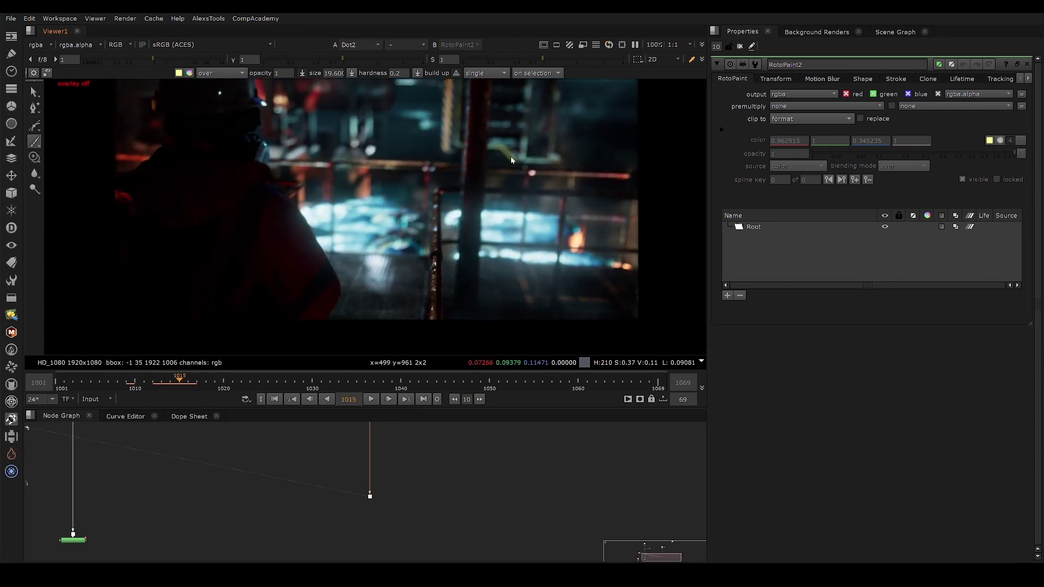
middle_drag(388, 199, 381, 248)
middle_drag(438, 304, 449, 260)
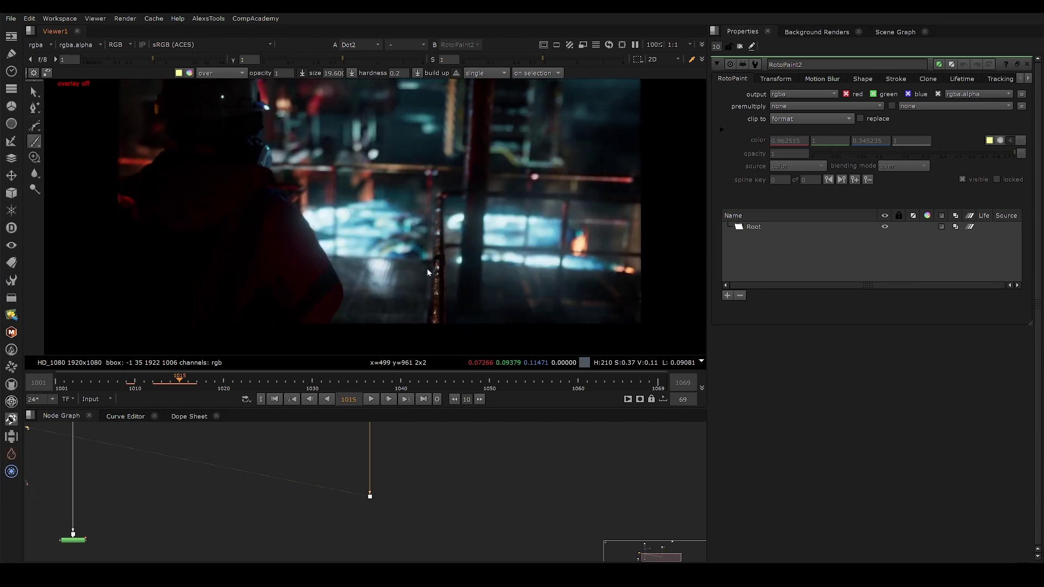
scroll(446, 287, up, 4)
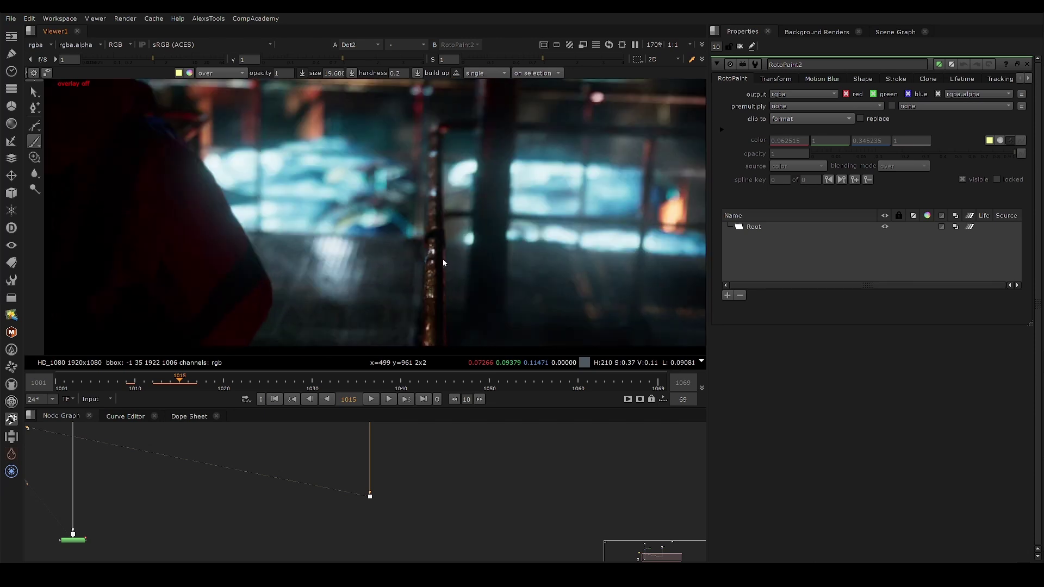
scroll(427, 288, down, 4)
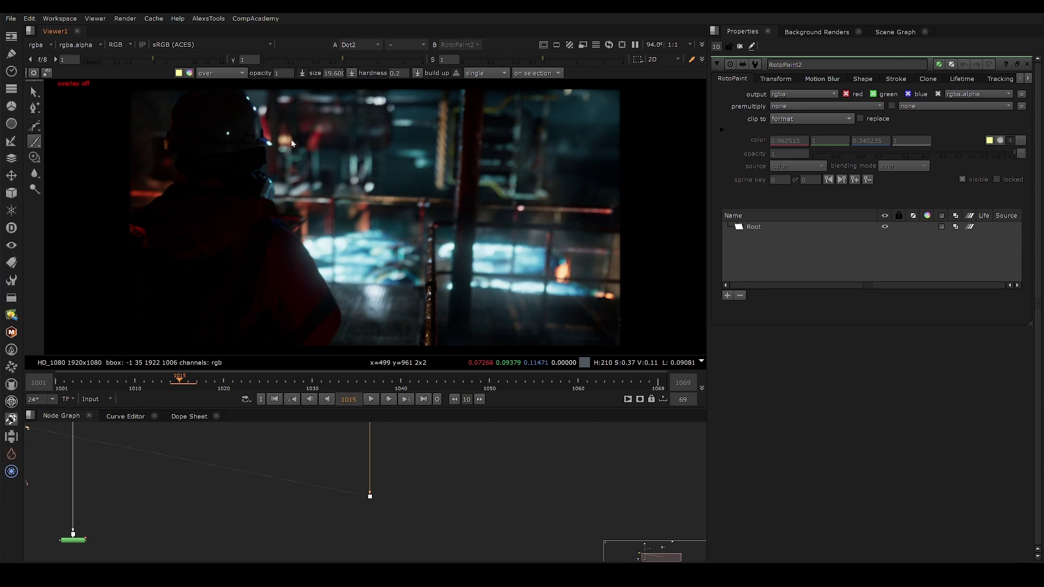
Examine the helmet's rim highlights against the blurred background structures at frame 1015.
middle_drag(271, 144, 275, 180)
scroll(364, 142, up, 3)
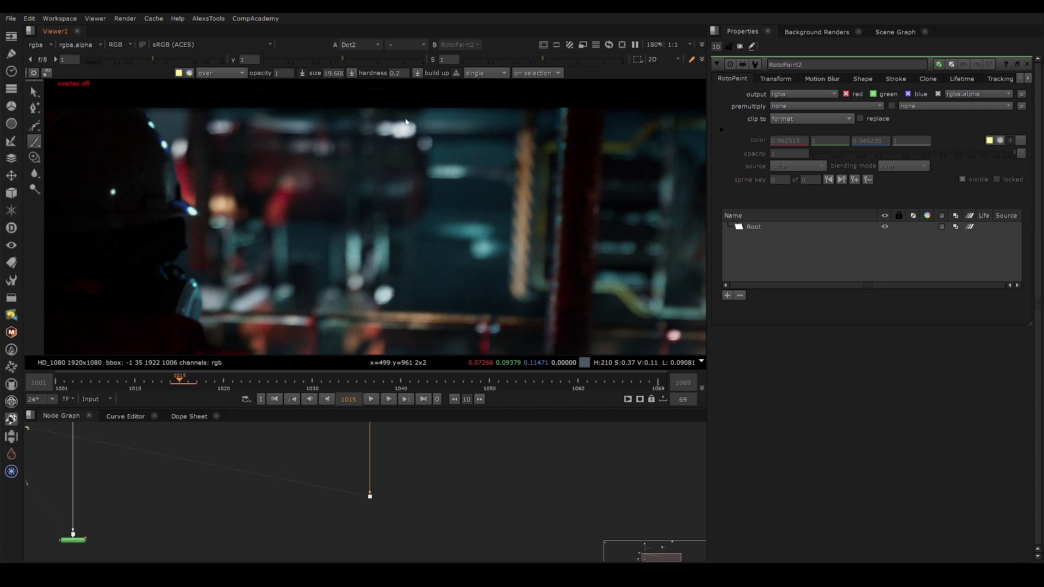
middle_drag(340, 181, 244, 174)
middle_drag(369, 211, 459, 207)
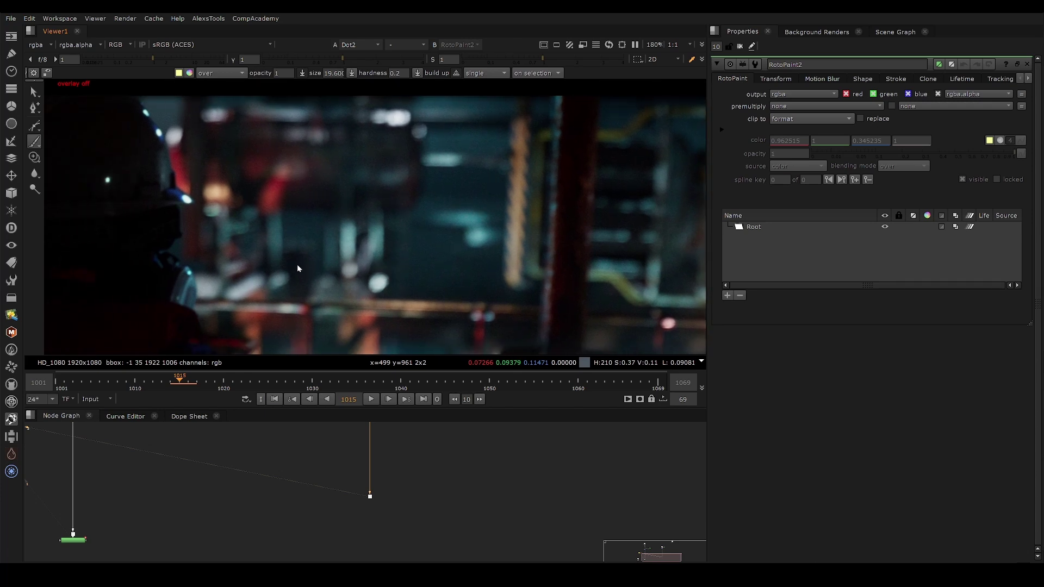
middle_drag(296, 254, 329, 264)
scroll(387, 191, down, 3)
middle_drag(261, 149, 302, 152)
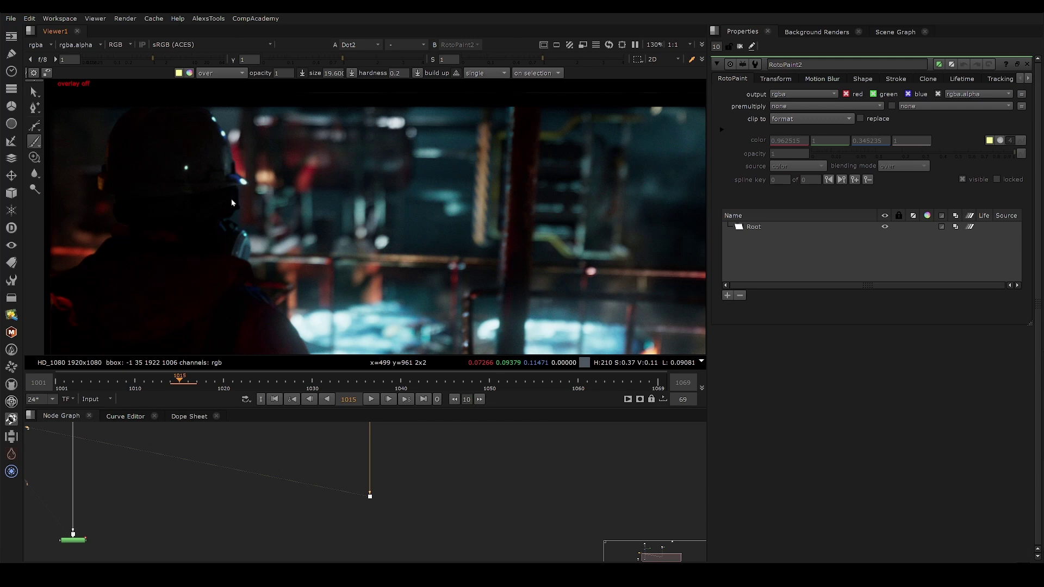
middle_drag(228, 139, 268, 144)
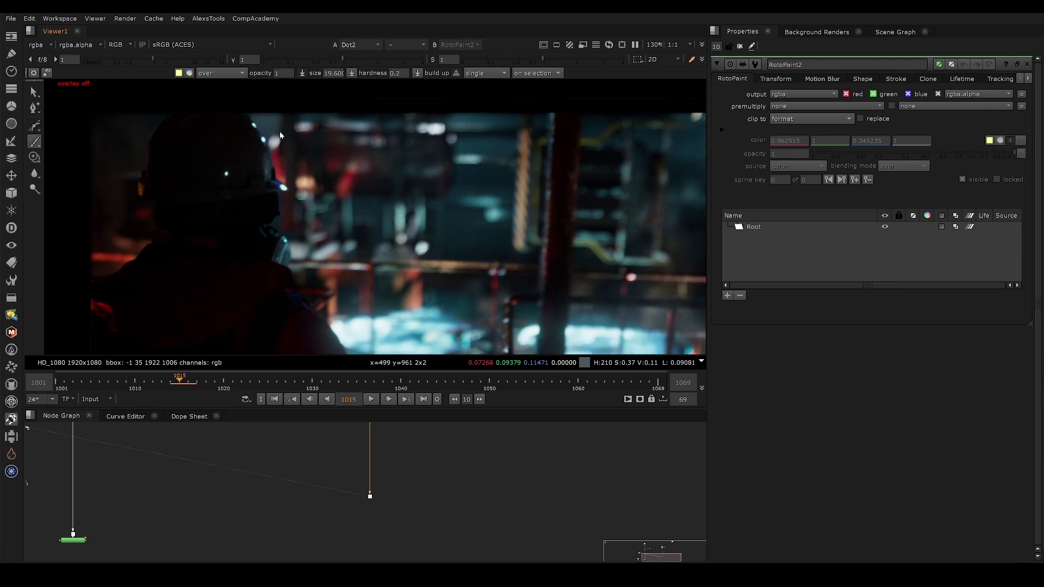
scroll(331, 162, down, 2)
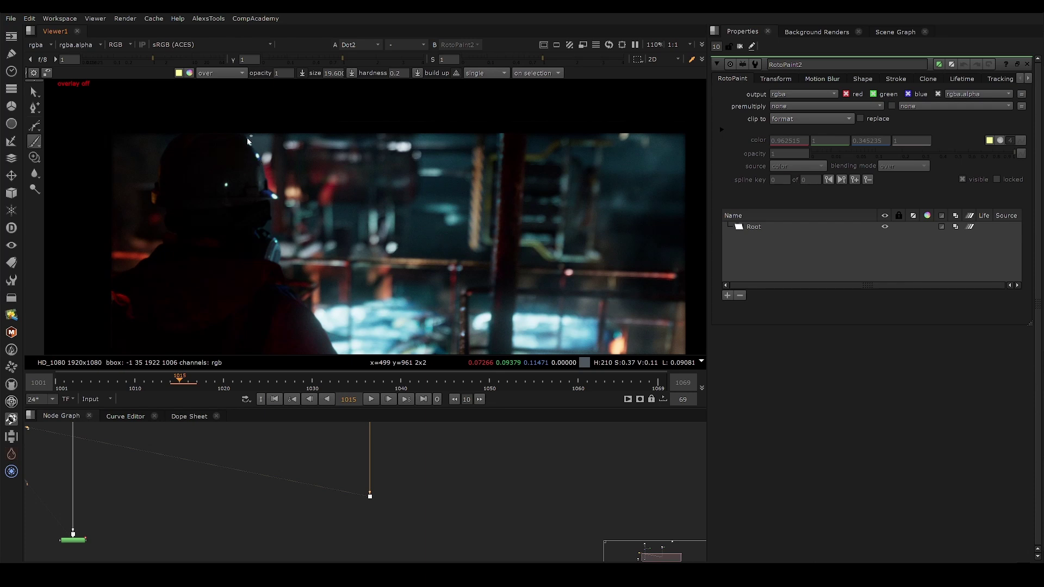
Scrub forward through the helmeted figure's shot, play it back and stop the playback.
drag(167, 384, 303, 180)
scroll(277, 217, down, 2)
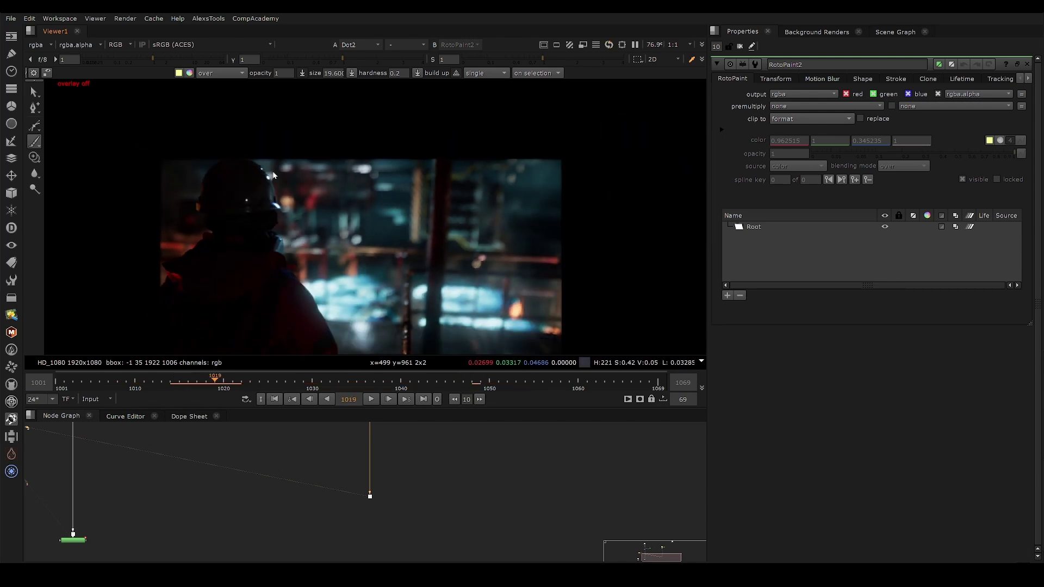
drag(229, 381, 374, 228)
key(l)
middle_drag(344, 219, 328, 204)
scroll(306, 240, down, 1)
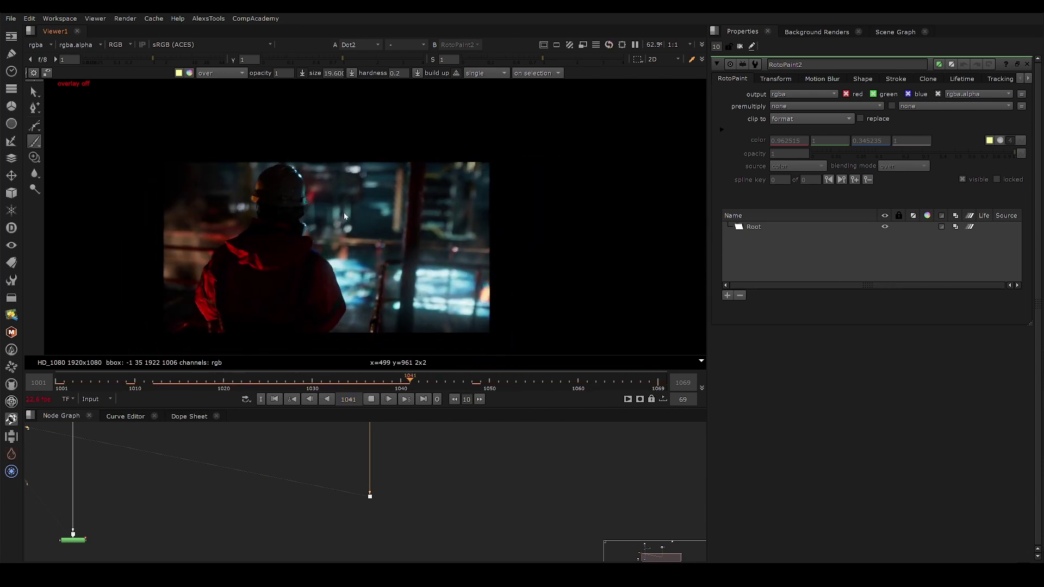
click(372, 399)
Scrub to another part of the shot and step back four frames.
drag(214, 381, 277, 374)
key(Left)
key(Left)
key(Left)
key(Left)
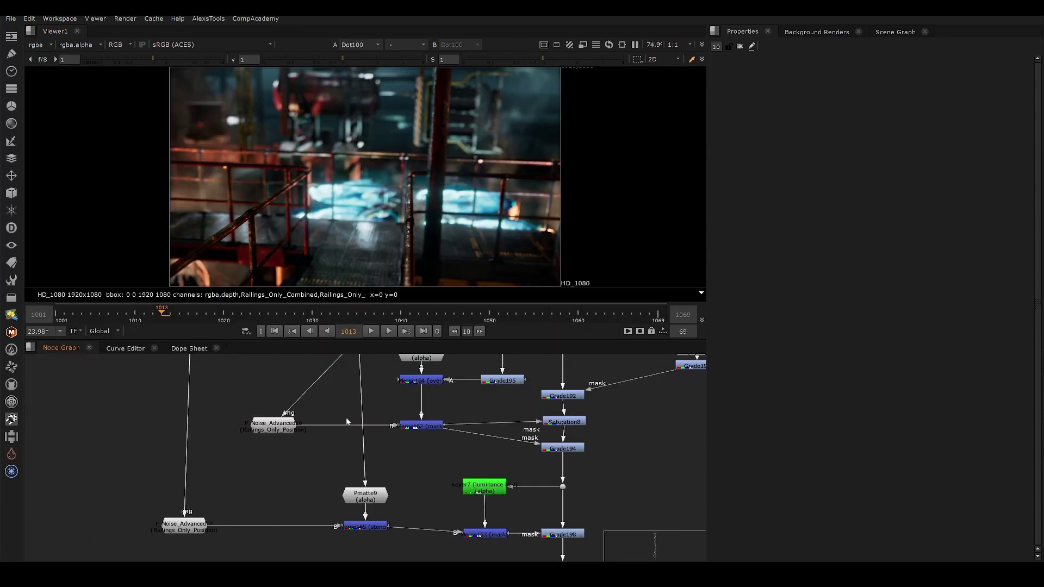
View the Dot100 node's isolated railings, followed by the P_Noise_Advanced17 node's noise pattern.
key(1)
scroll(330, 529, down, 2)
middle_drag(320, 436, 318, 447)
scroll(245, 543, up, 4)
drag(263, 540, 269, 540)
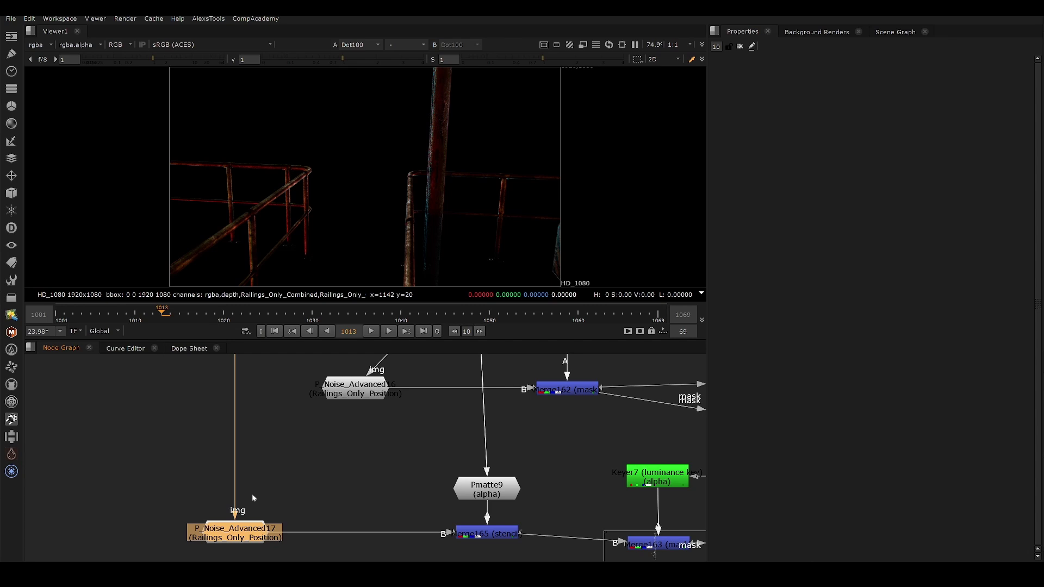
key(1)
click(308, 433)
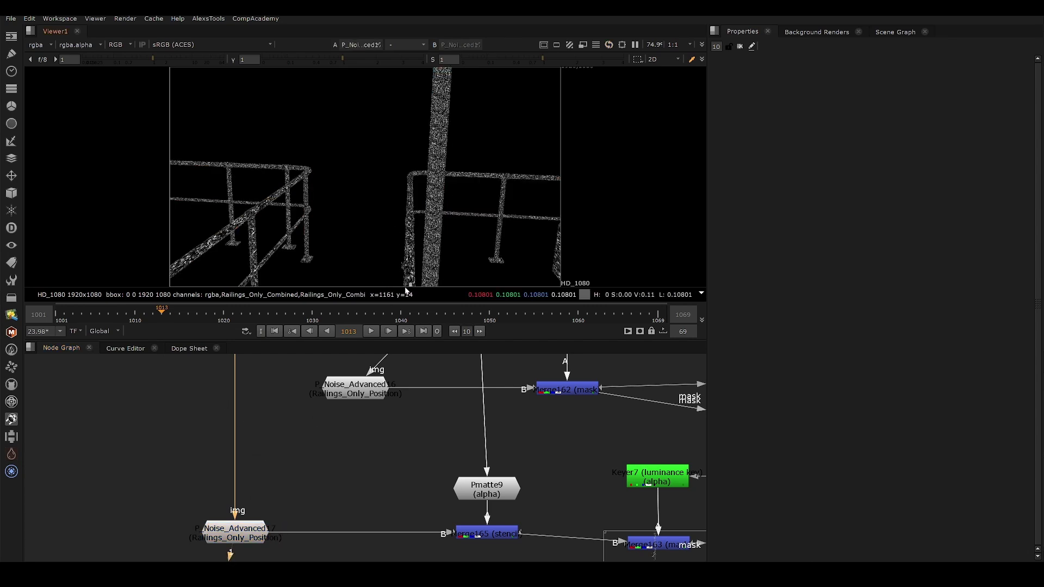
Trace the noise branch through the Merge165 and Merge163 nodes and view Grade198's result on the railings up close.
scroll(331, 514, down, 5)
scroll(371, 380, up, 5)
middle_drag(446, 422, 331, 438)
click(325, 454)
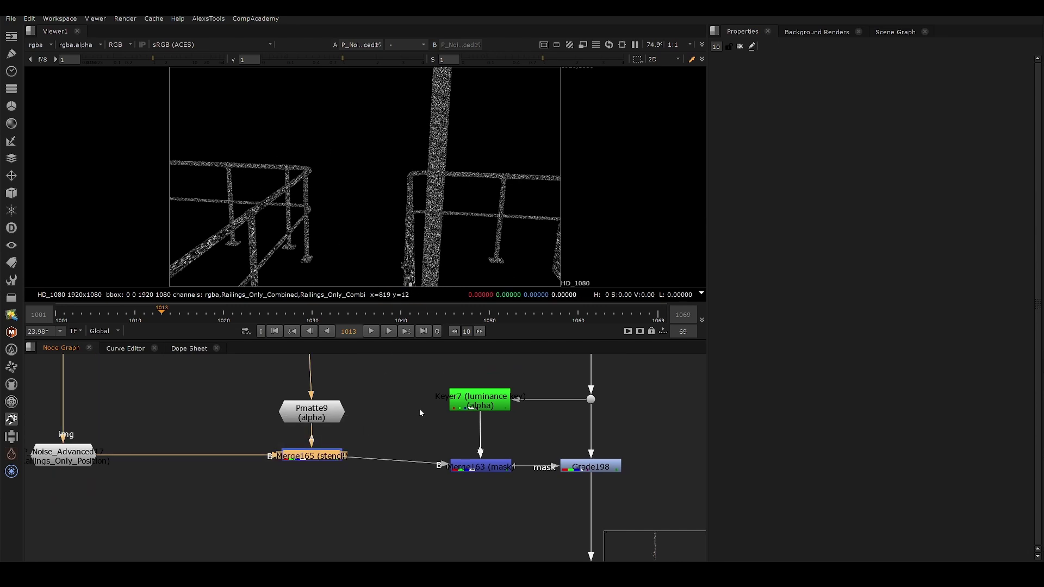
middle_drag(461, 457, 384, 438)
scroll(384, 438, down, 2)
drag(501, 429, 411, 491)
key(1)
scroll(423, 221, up, 4)
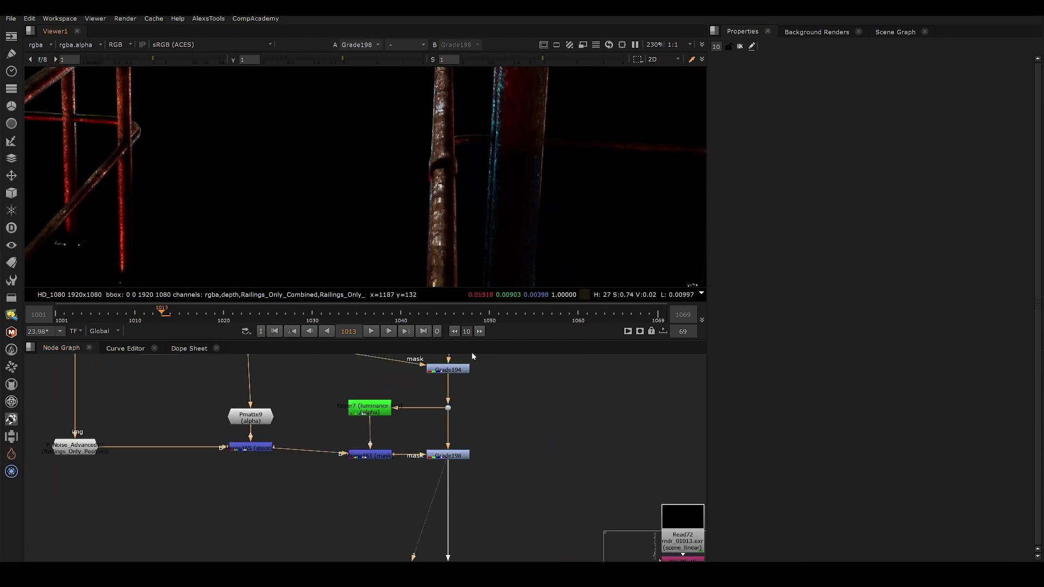
Compare the Keyer7 and Dot100 nodes on the railing close-up and display Keyer7's alpha channel.
click(383, 419)
key(1)
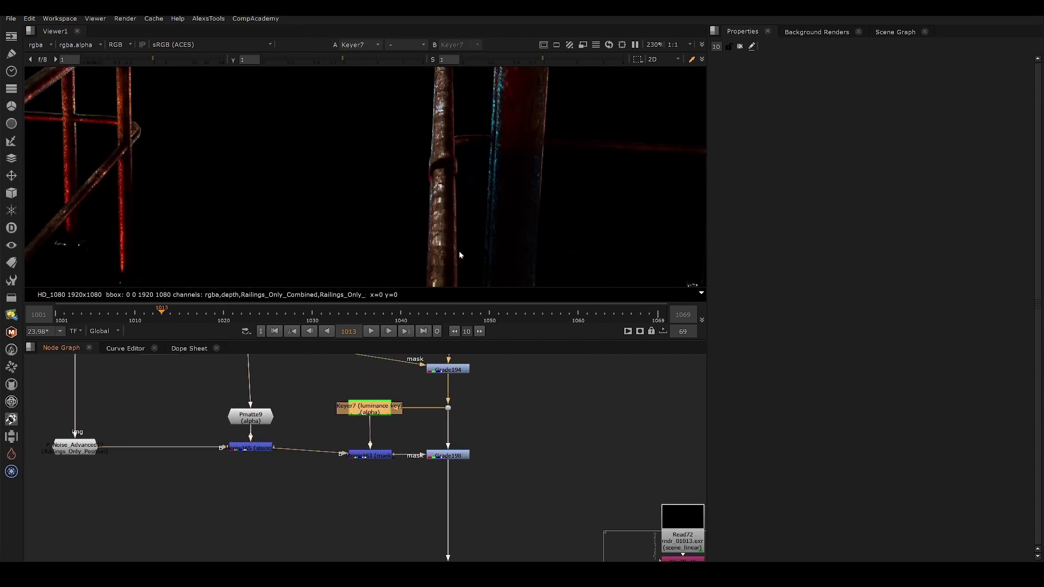
click(426, 429)
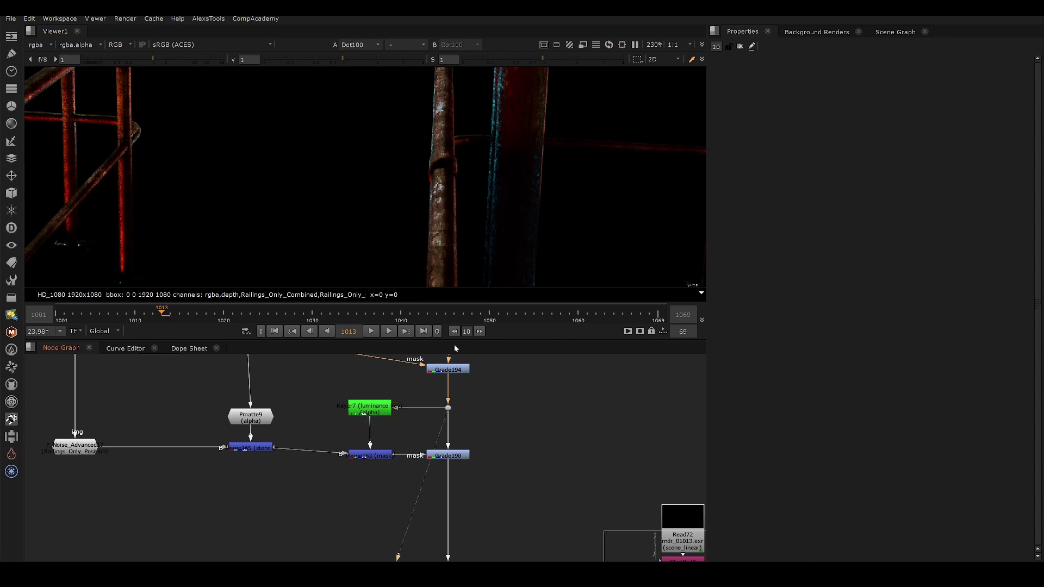
click(383, 419)
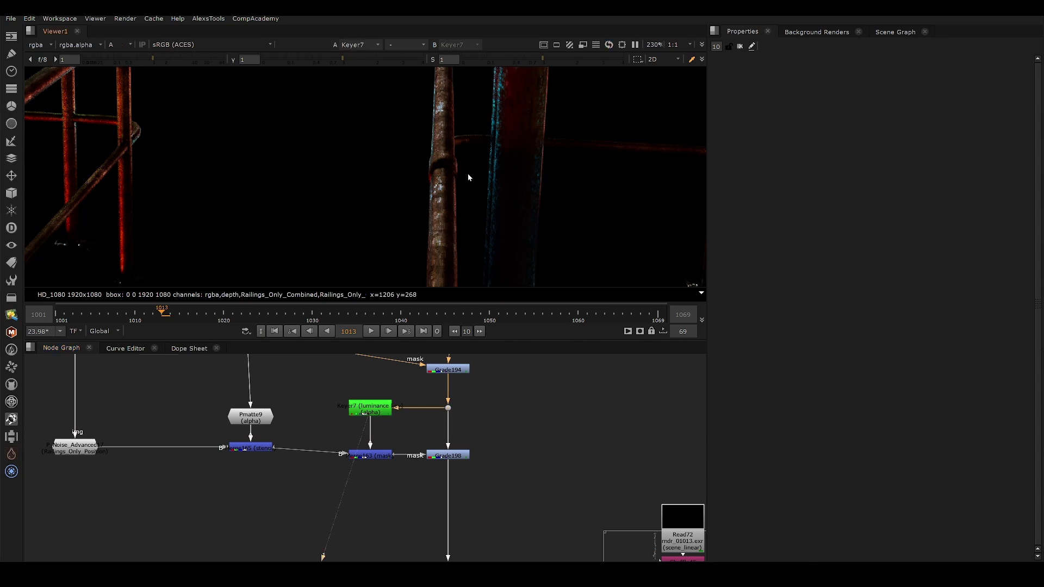
key(a)
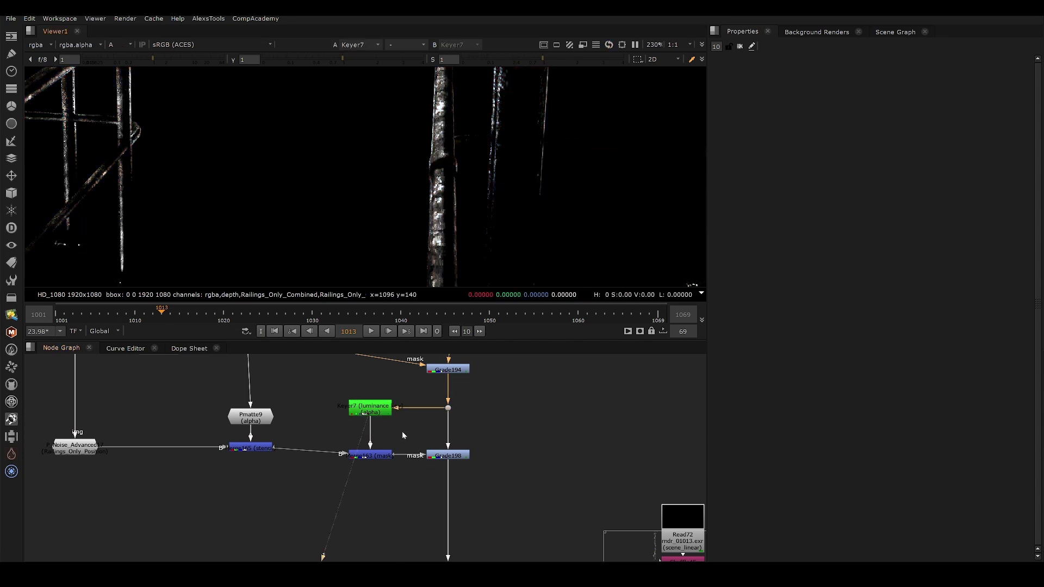
View the Merge163 mask in the alpha channel, switch back to colour and view Grade198.
click(370, 456)
key(1)
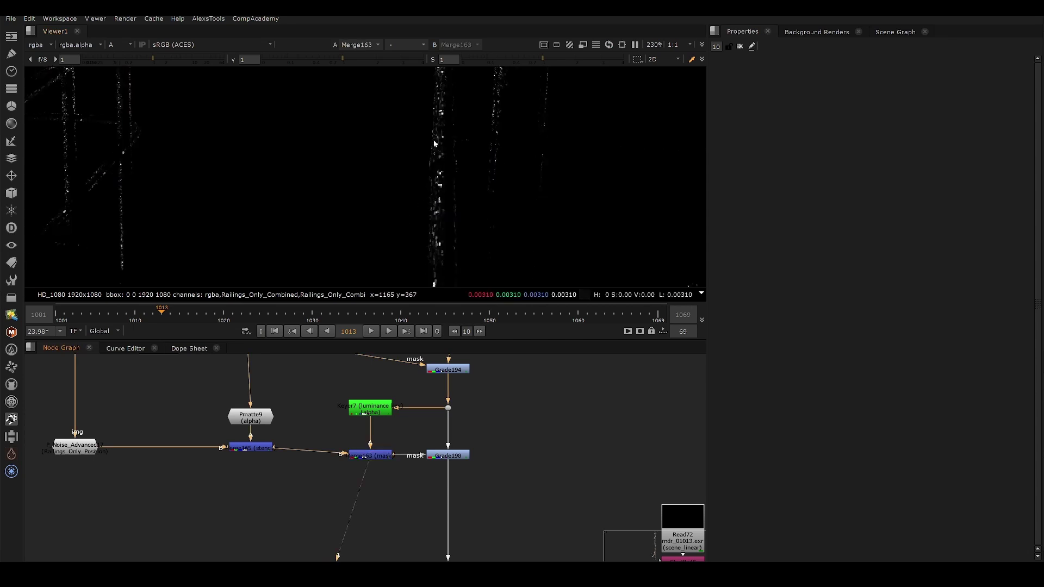
key(a)
click(463, 455)
key(1)
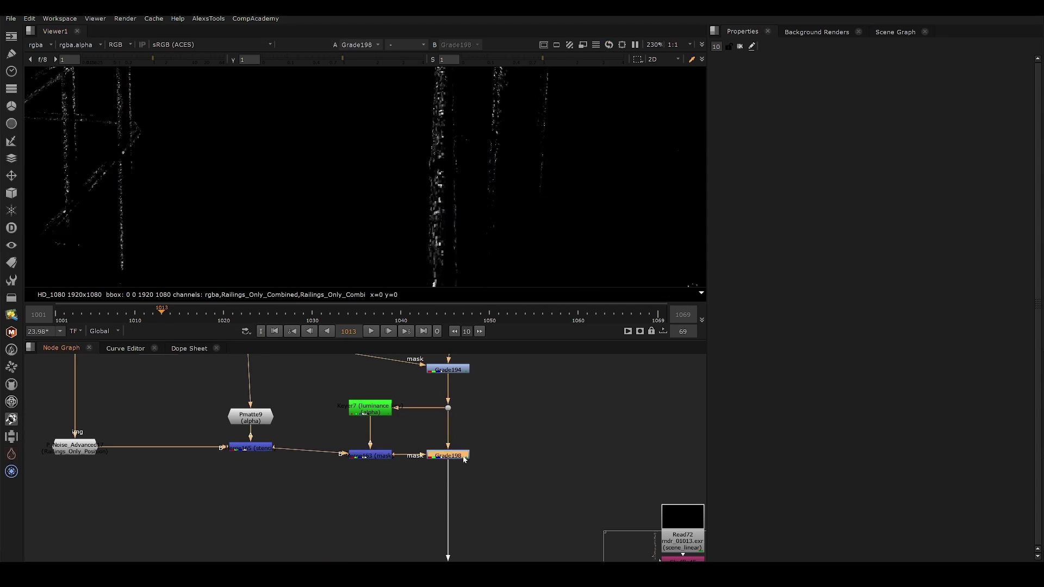
Open Grade198's settings and toggle the node's disabled state to compare its effect on the railings.
double_click(463, 456)
drag(513, 424, 392, 491)
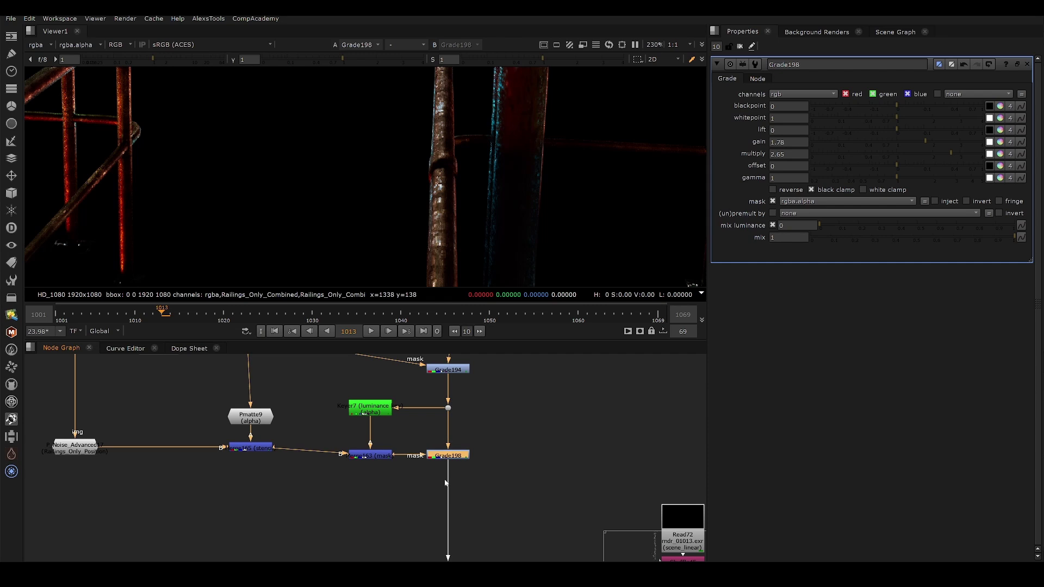
key(d)
Follow the node graph downstream from Grade198 to the Crop5 and Write12 nodes at its end.
middle_drag(439, 434, 432, 428)
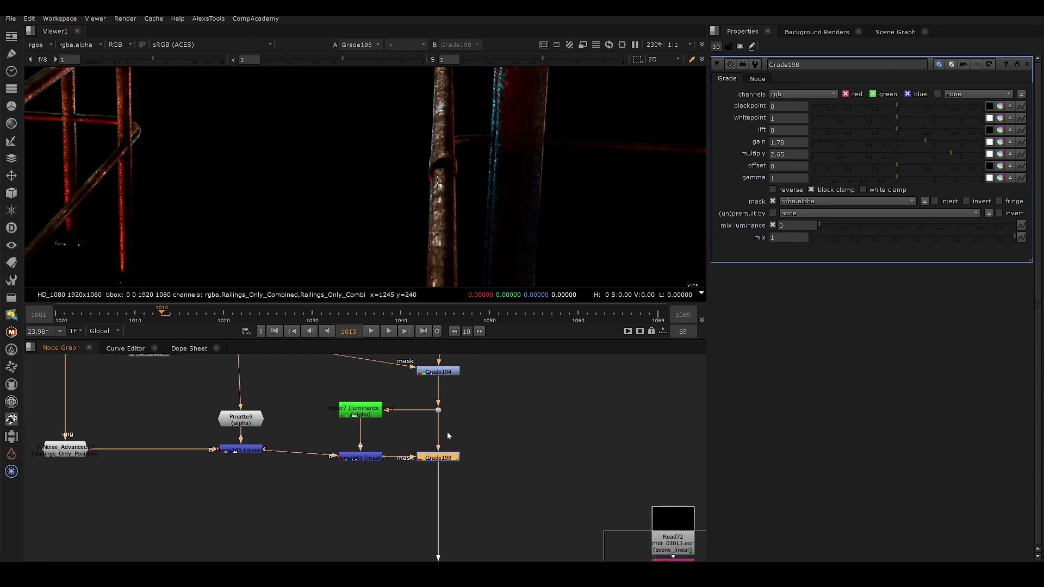
middle_drag(467, 433, 494, 413)
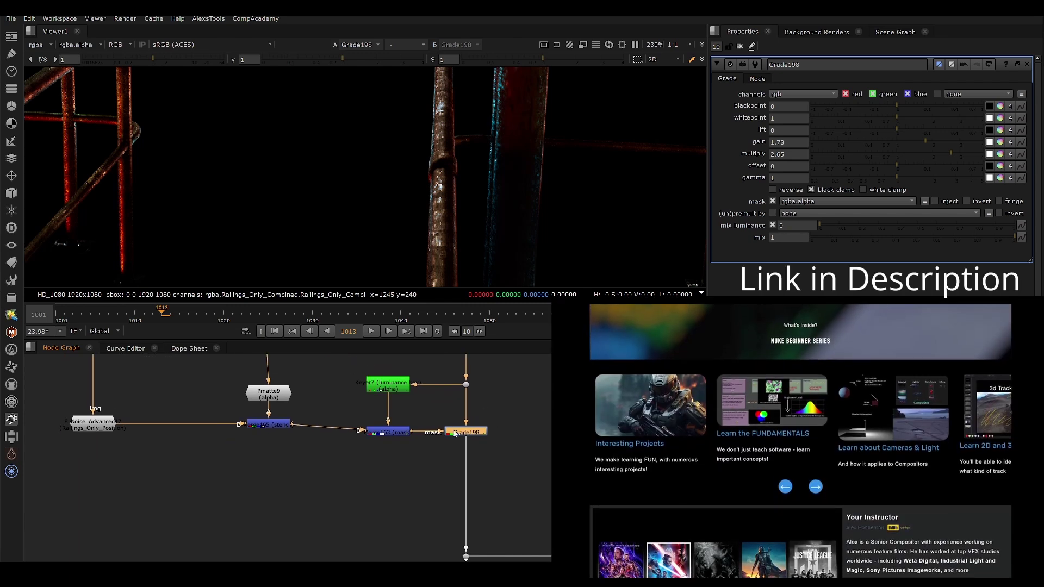
scroll(442, 428, down, 3)
middle_drag(434, 461, 360, 455)
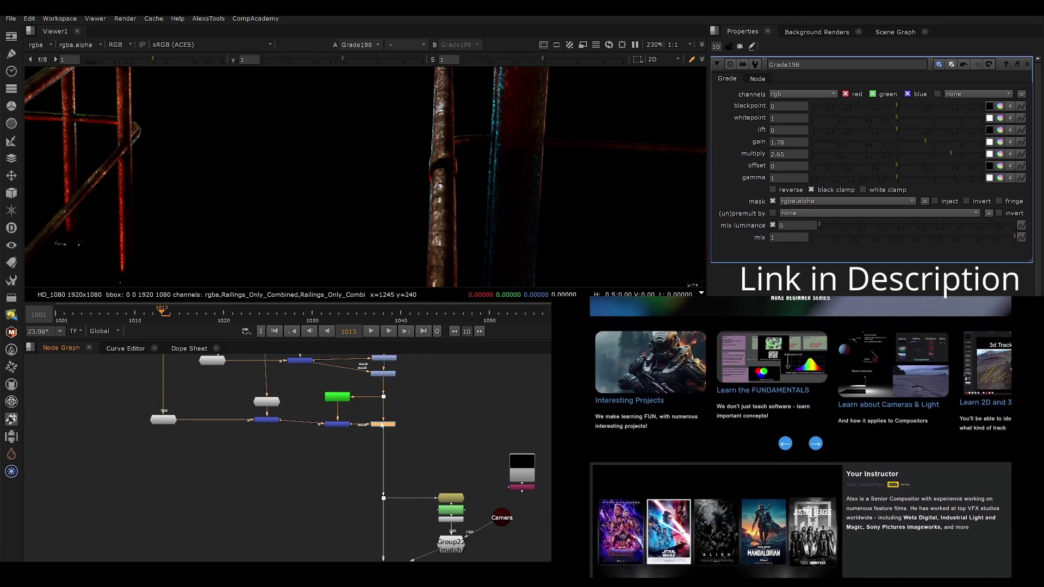
scroll(360, 455, down, 4)
middle_drag(350, 509, 294, 414)
scroll(389, 471, up, 6)
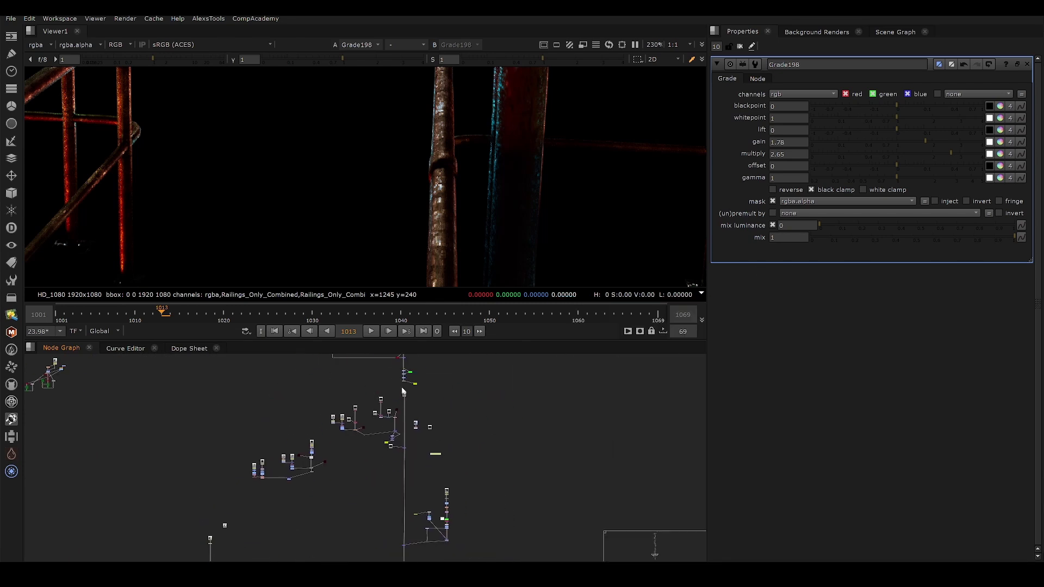
scroll(415, 444, up, 3)
scroll(433, 430, down, 3)
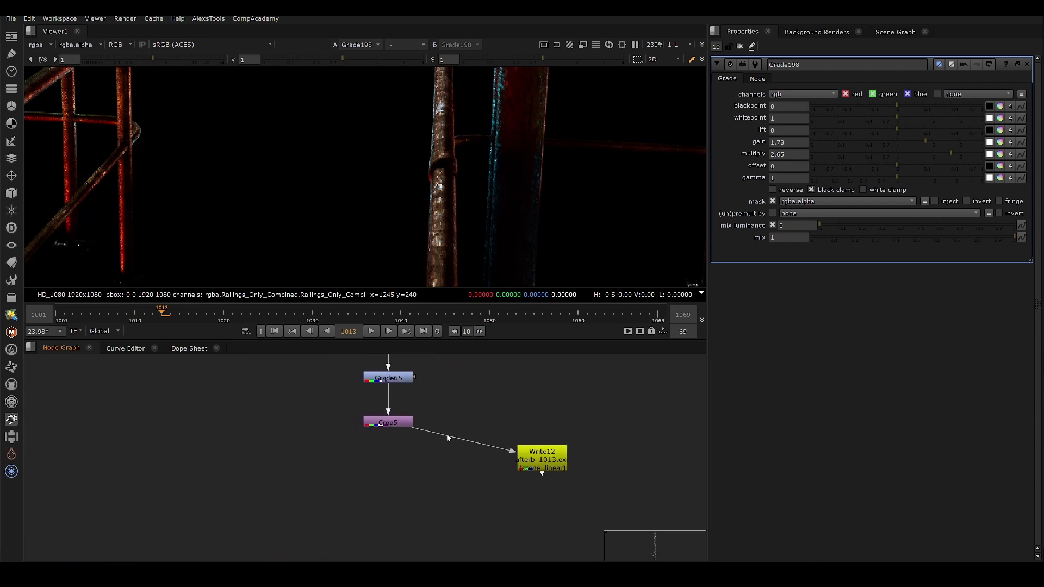
scroll(390, 457, down, 3)
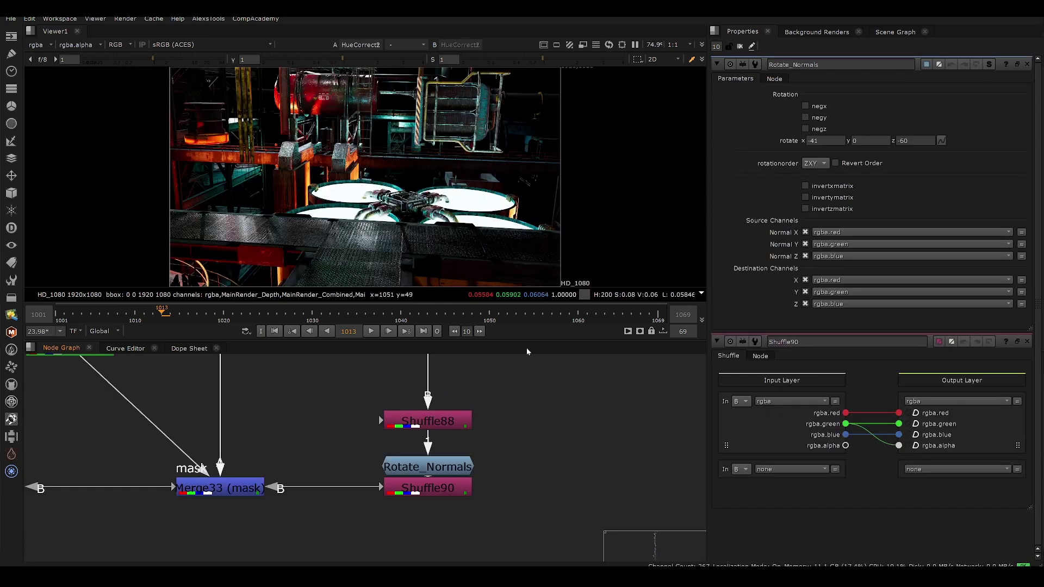
Compare the main render at the Grade25 and HueCorrect2 nodes.
scroll(456, 449, down, 3)
middle_drag(435, 479, 704, 459)
scroll(396, 405, up, 1)
click(393, 387)
key(1)
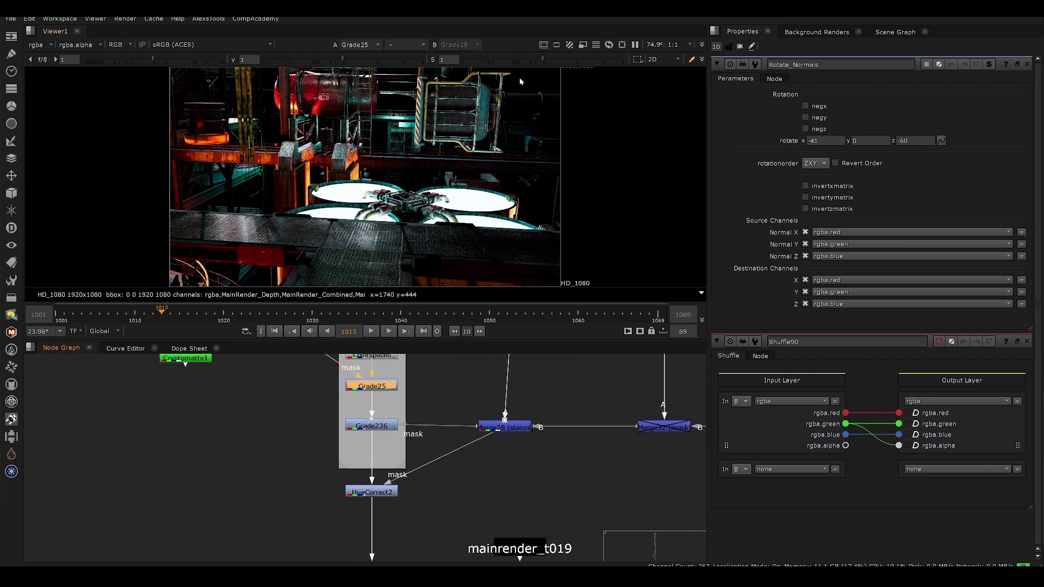
click(372, 492)
key(1)
Space the Rotate_Normals node apart from Shuffle90, and open Shuffle88 and view its MainRender_Normal pass.
scroll(372, 406, down, 5)
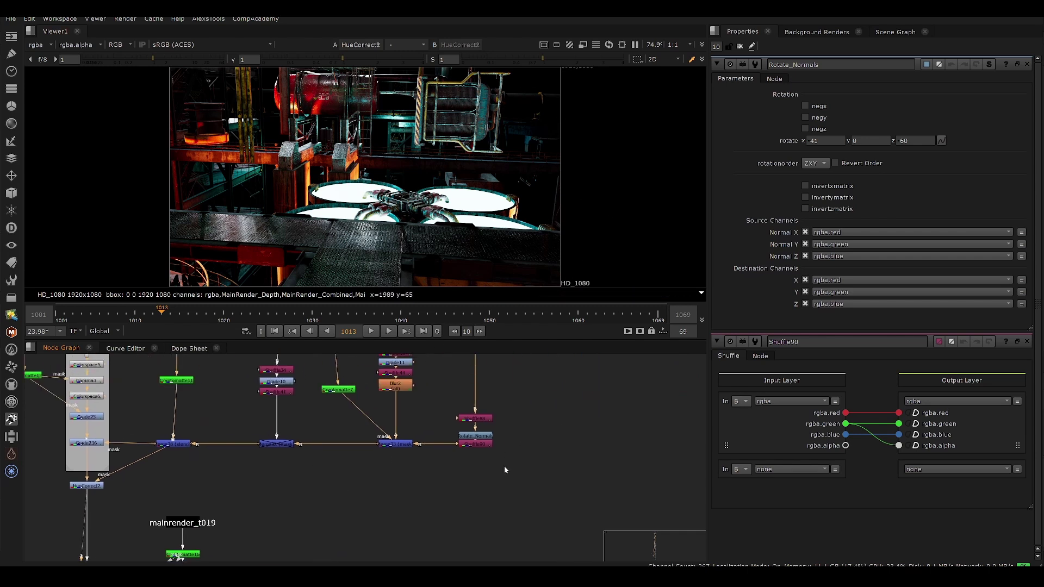
scroll(501, 448, up, 5)
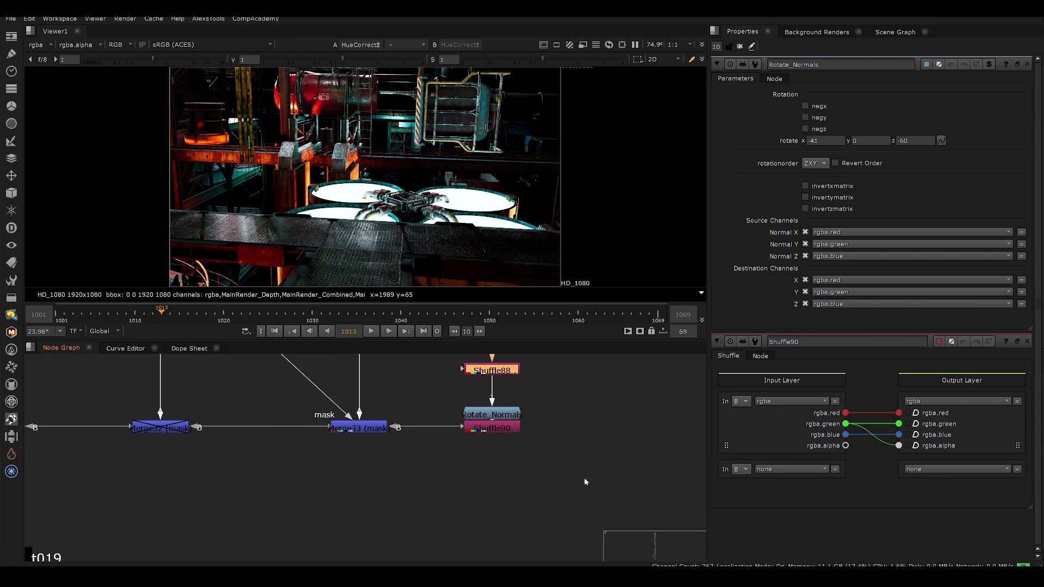
drag(517, 412, 516, 401)
mouse_move(514, 375)
middle_down()
mouse_move(534, 423)
mouse_move(550, 401)
mouse_move(522, 378)
middle_up()
drag(526, 380, 526, 379)
double_click(519, 377)
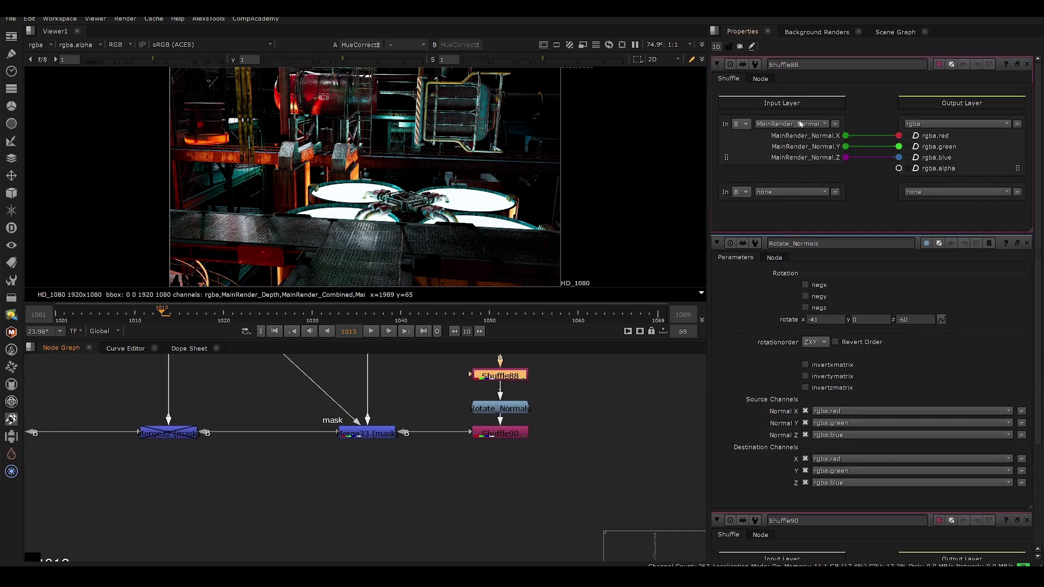
key(1)
View the Rotate_Normals result with its settings open and close the two Shuffle nodes' settings.
click(517, 411)
key(1)
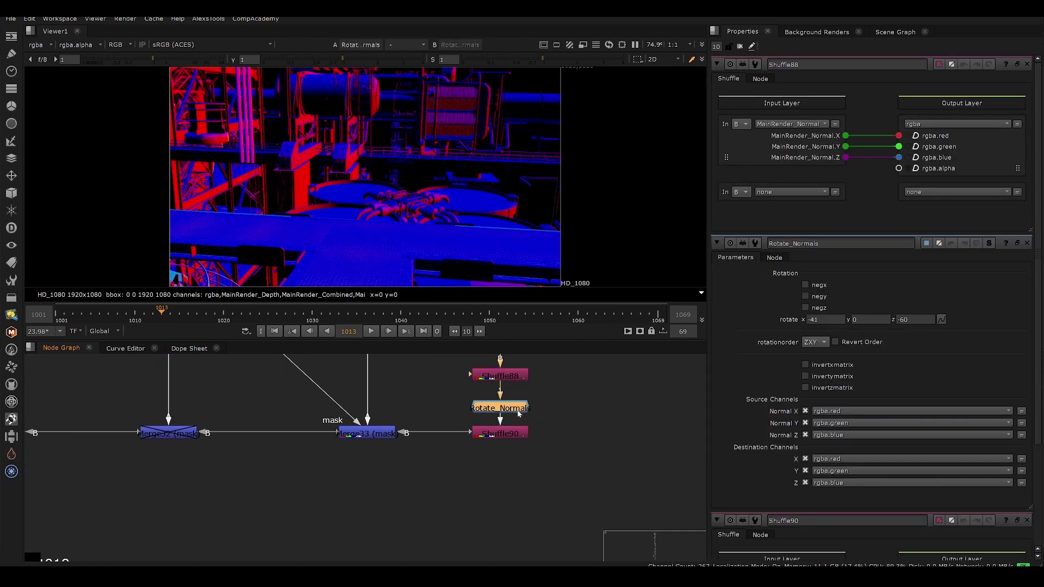
double_click(522, 410)
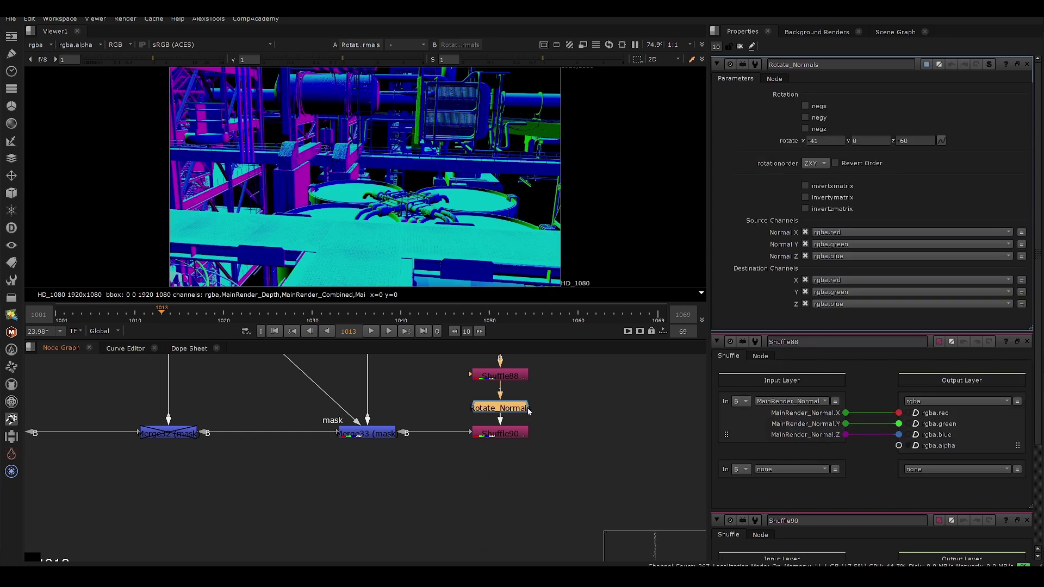
click(1027, 341)
click(1026, 342)
Inspect the rotated normals one channel at a time in red, green, blue and luminance, ending on green.
key(r)
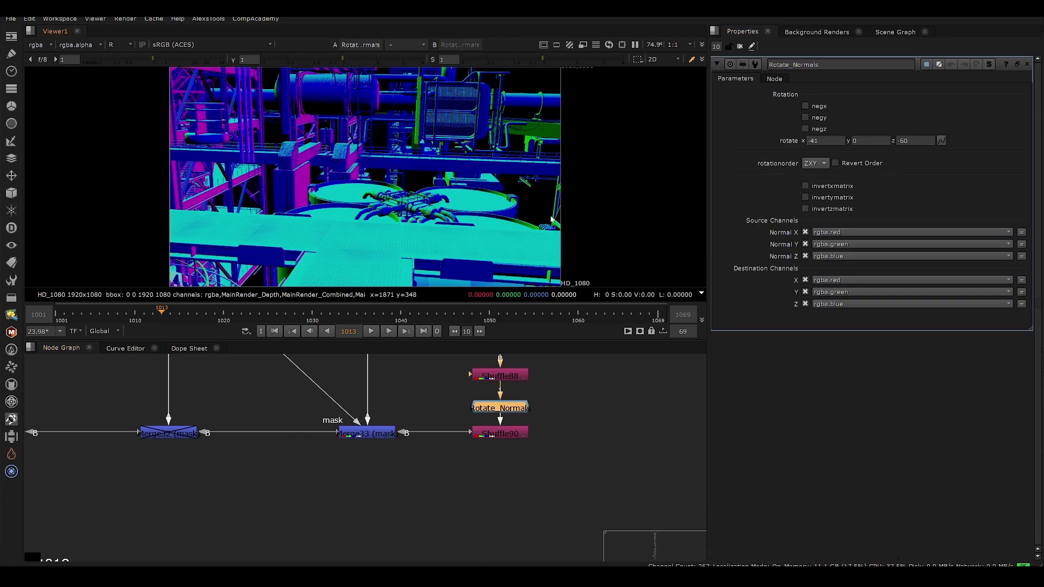
key(g)
key(b)
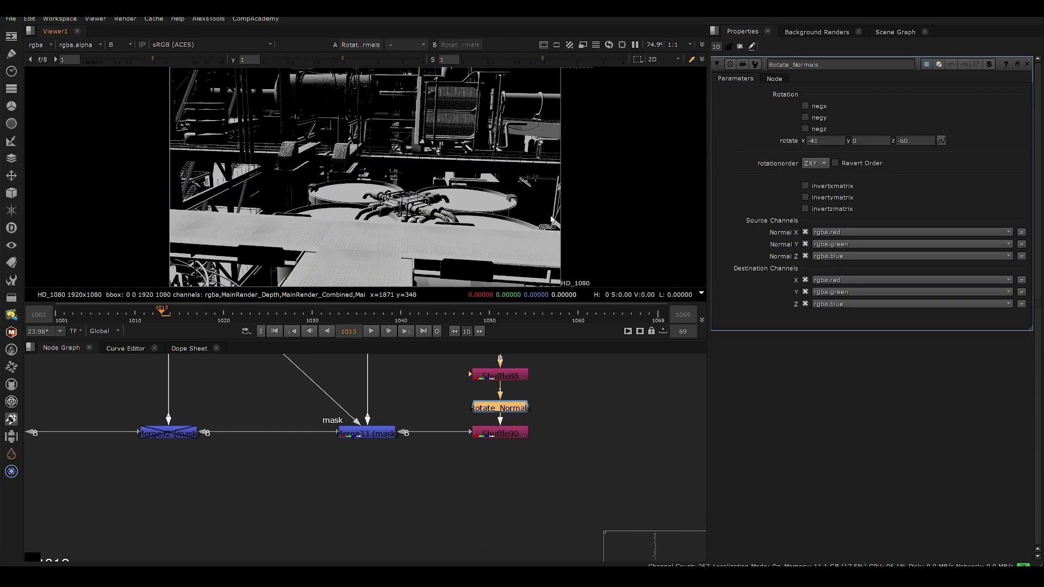
key(y)
key(g)
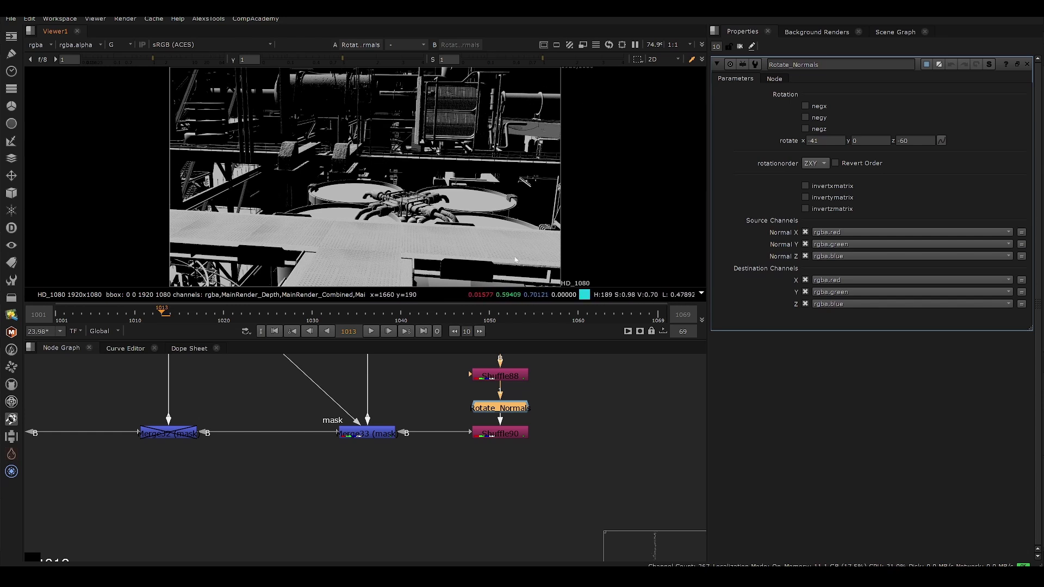
Examine Shuffle90's green-to-alpha routing, return the viewer to full colour and close the open node settings.
click(515, 435)
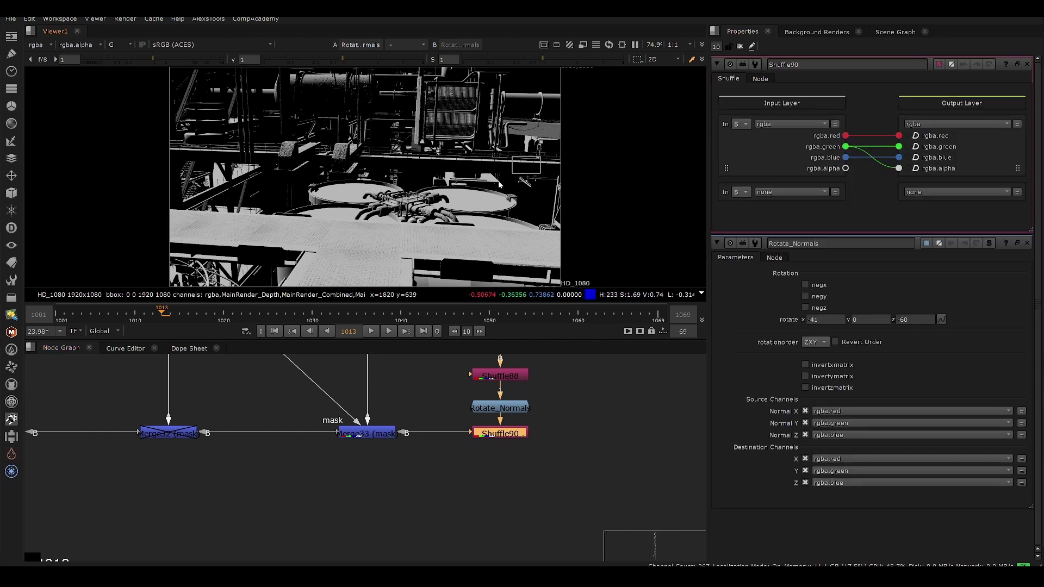
key(g)
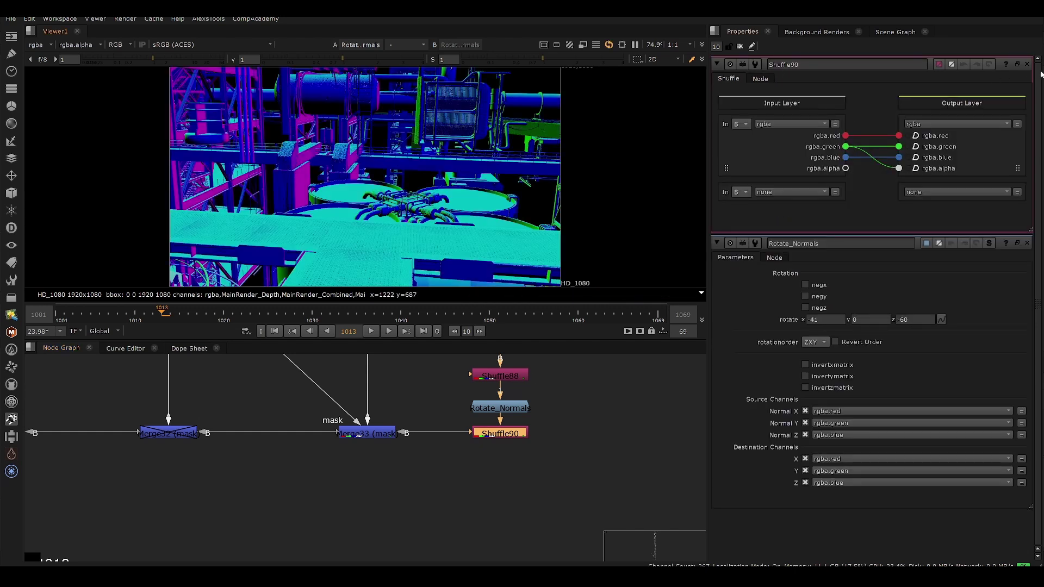
click(1027, 64)
click(1028, 64)
Trace the mask branch from Shuffle90 through the merges and view the Grade236 and HueCorrect2 results.
middle_drag(406, 424, 771, 386)
middle_drag(450, 408, 470, 437)
middle_drag(702, 437, 292, 420)
middle_drag(451, 460, 549, 436)
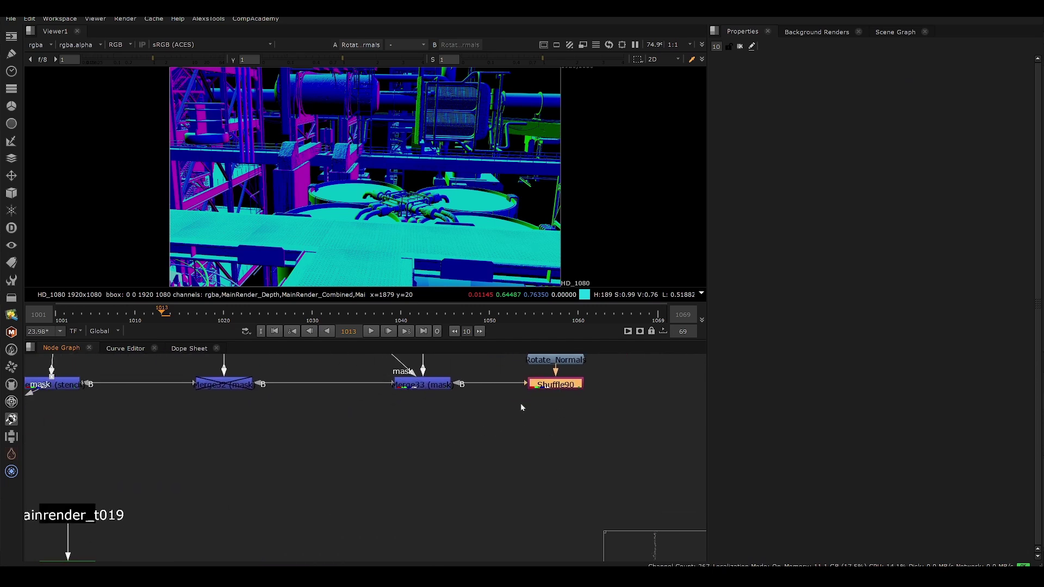
middle_drag(394, 389, 639, 407)
middle_drag(516, 434, 397, 408)
middle_drag(246, 389, 450, 431)
click(402, 384)
key(1)
click(397, 449)
key(1)
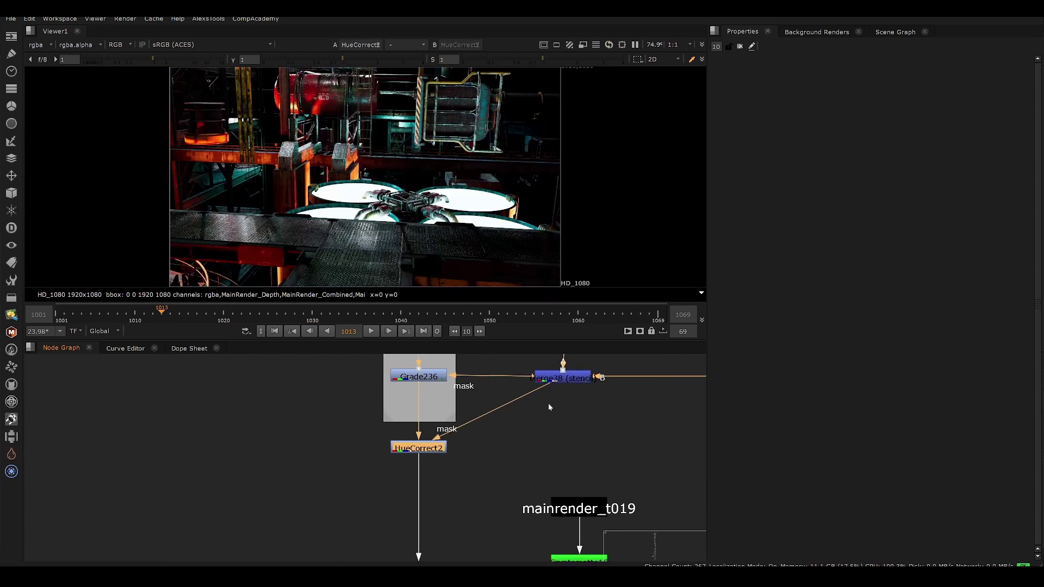
Toggle Grade236 and HueCorrect2 off and on together twice to compare the metal platform's reflections.
click(509, 406)
middle_drag(509, 406, 467, 421)
drag(458, 369, 344, 473)
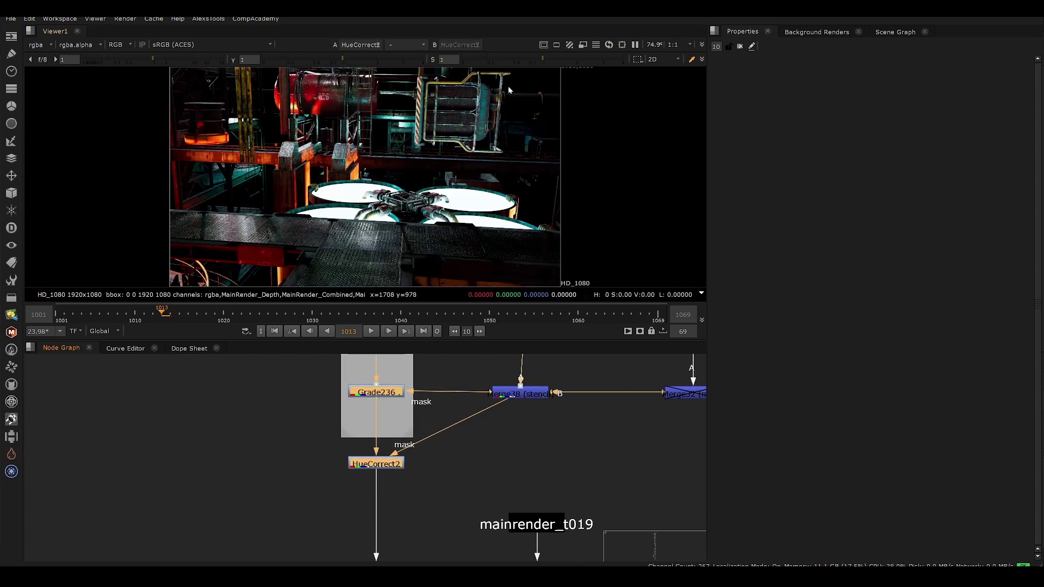
key(d)
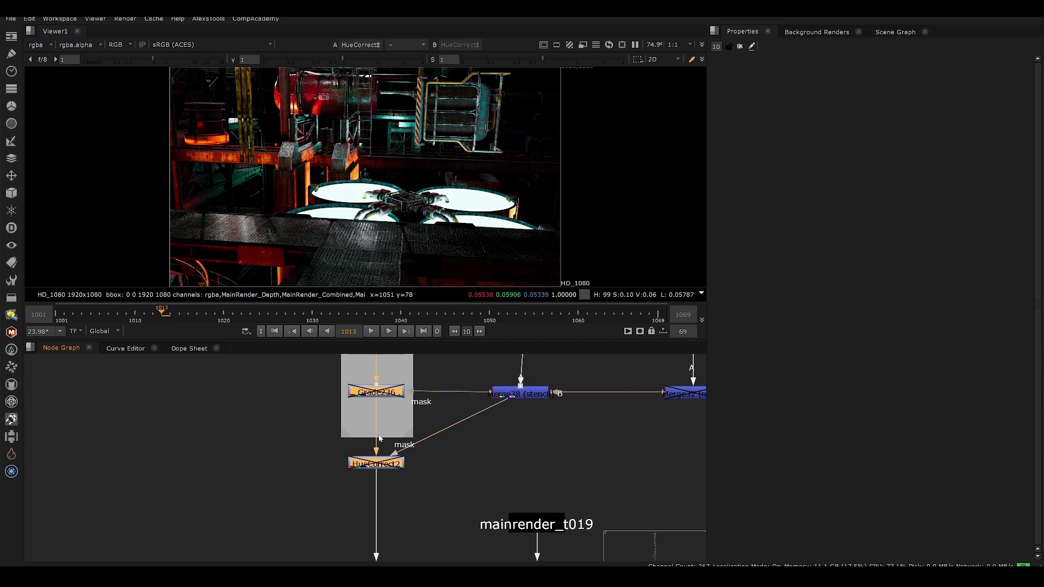
key(d)
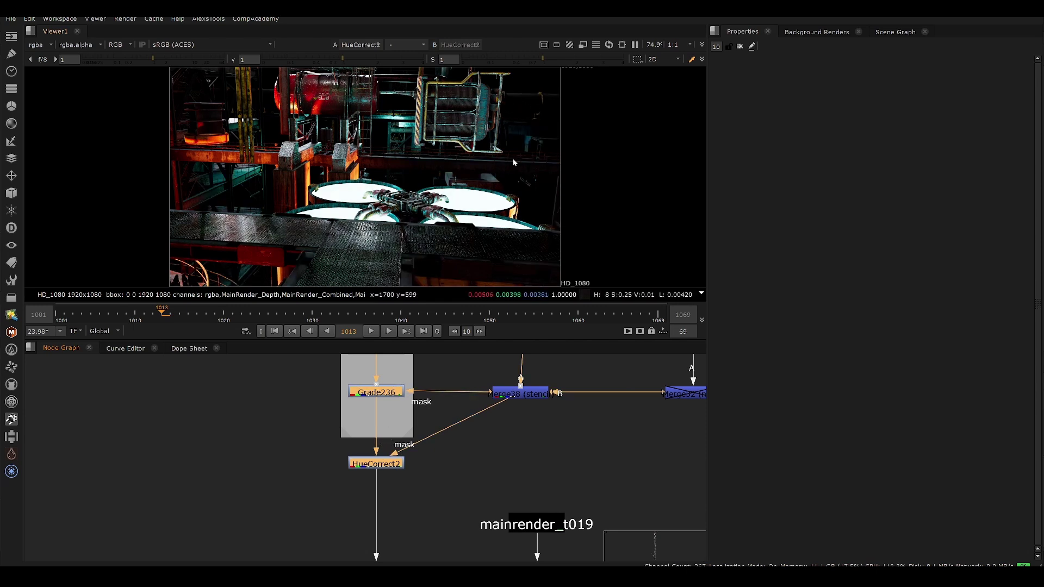
key(d)
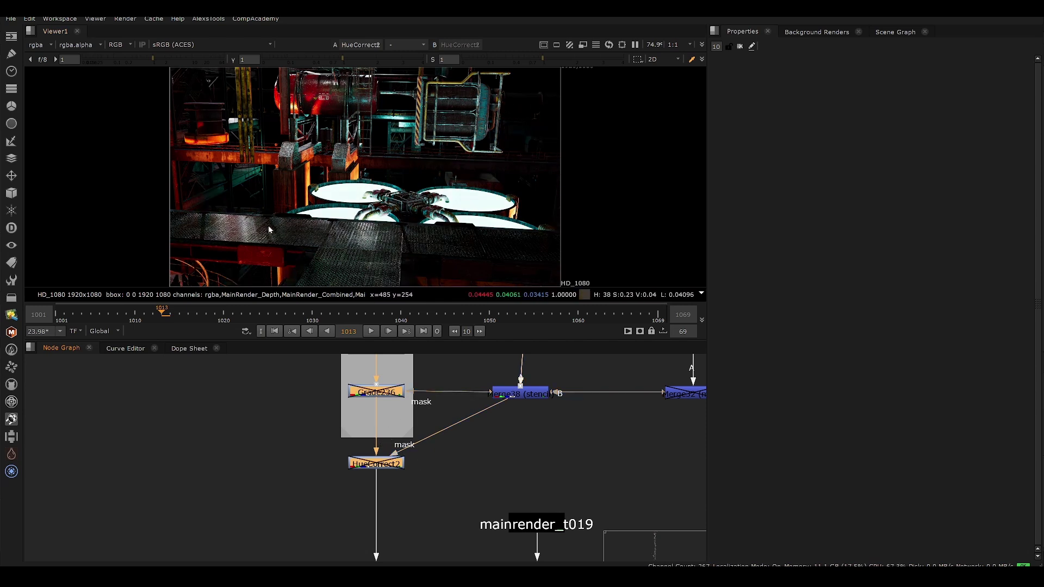
key(d)
Go to the Read59 node further along the graph and view its afterb_1013.exr render.
scroll(407, 444, down, 8)
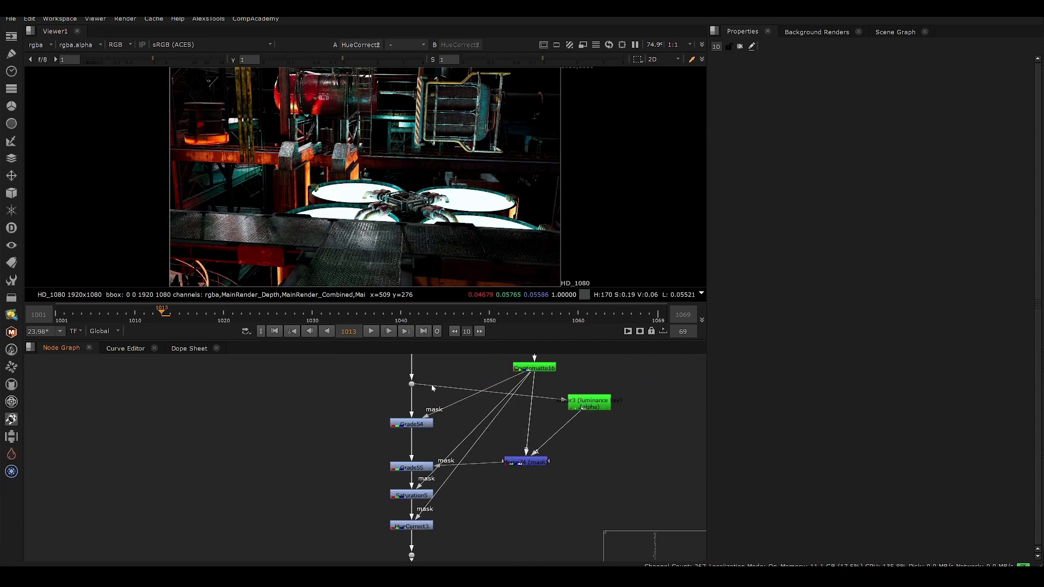
scroll(396, 380, down, 5)
mouse_move(402, 527)
middle_down()
mouse_move(416, 345)
mouse_move(431, 424)
mouse_move(458, 482)
middle_up()
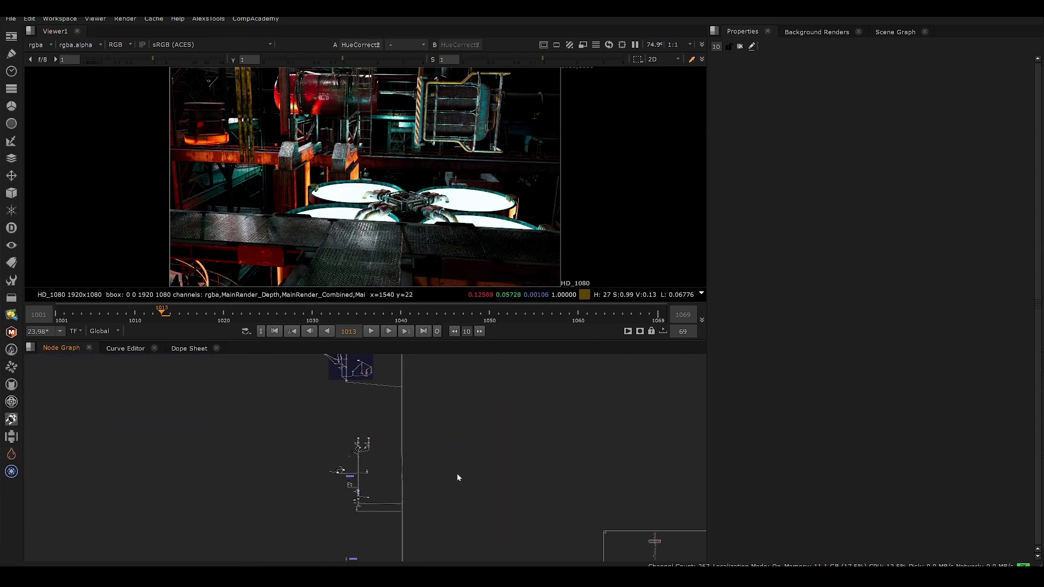
scroll(402, 479, up, 6)
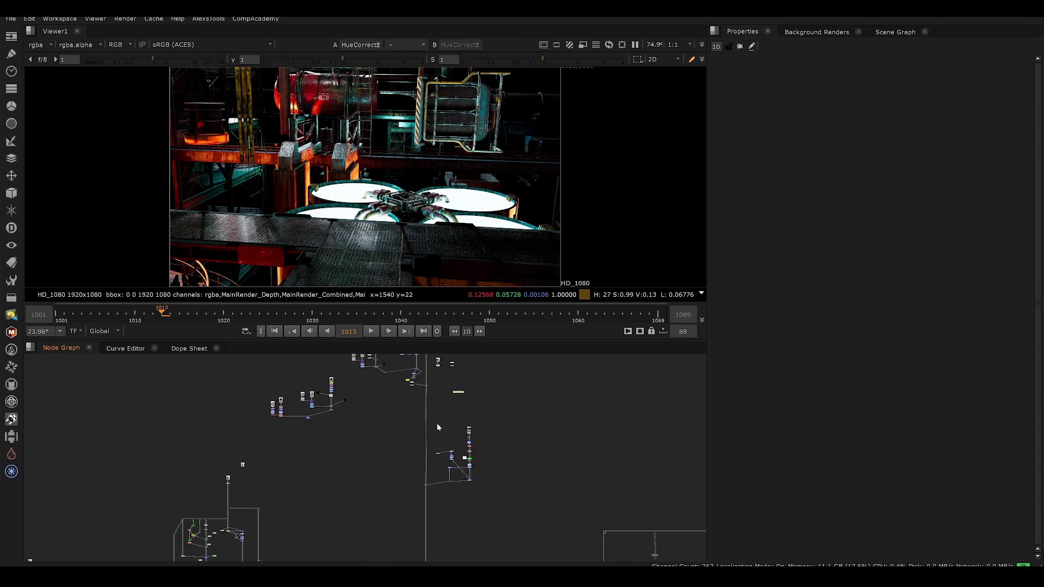
scroll(428, 442, up, 10)
click(342, 418)
key(1)
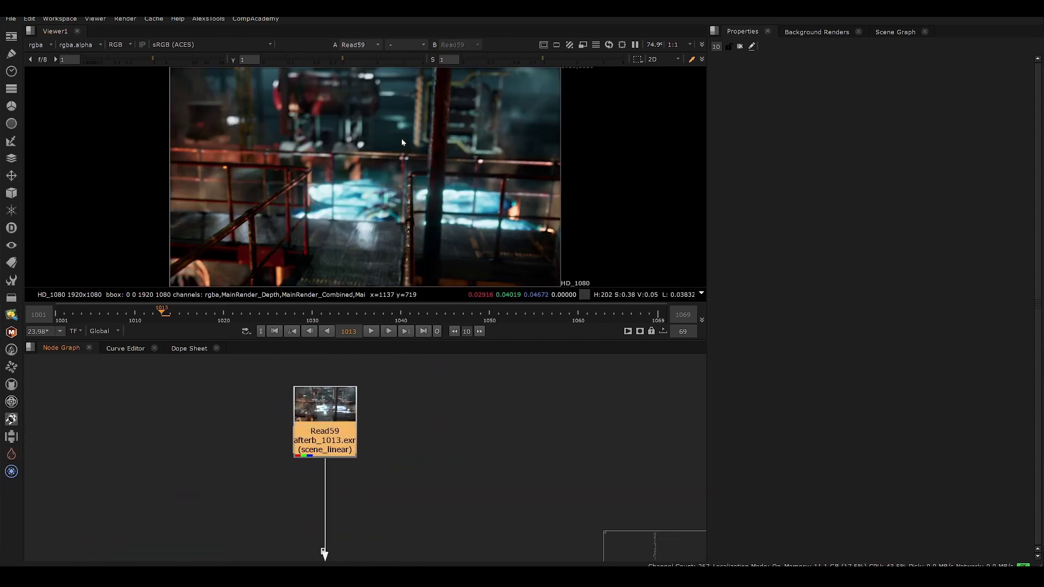
click(398, 451)
mouse_move(427, 438)
middle_down()
mouse_move(529, 394)
mouse_move(368, 449)
mouse_move(347, 426)
middle_up()
scroll(346, 426, down, 3)
middle_drag(618, 444, 341, 492)
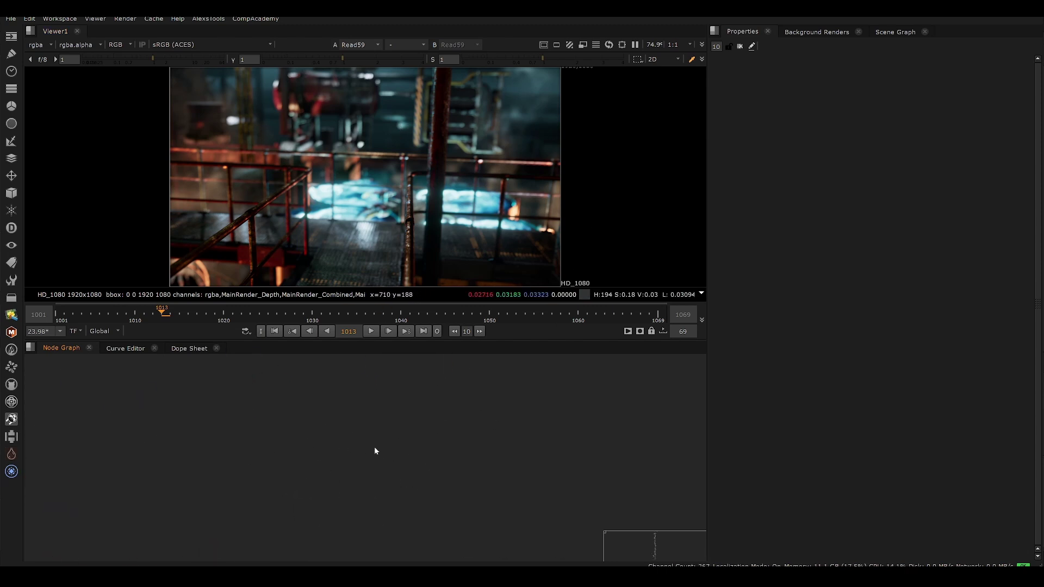